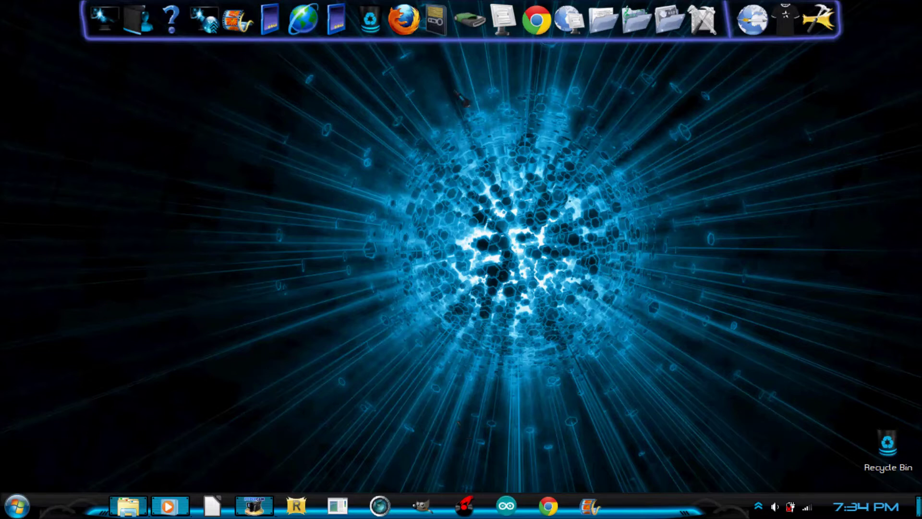
Launch Chrome and open the Google homepage from its bookmark
{"action": "right_click", "coordinate": [528, 44]}
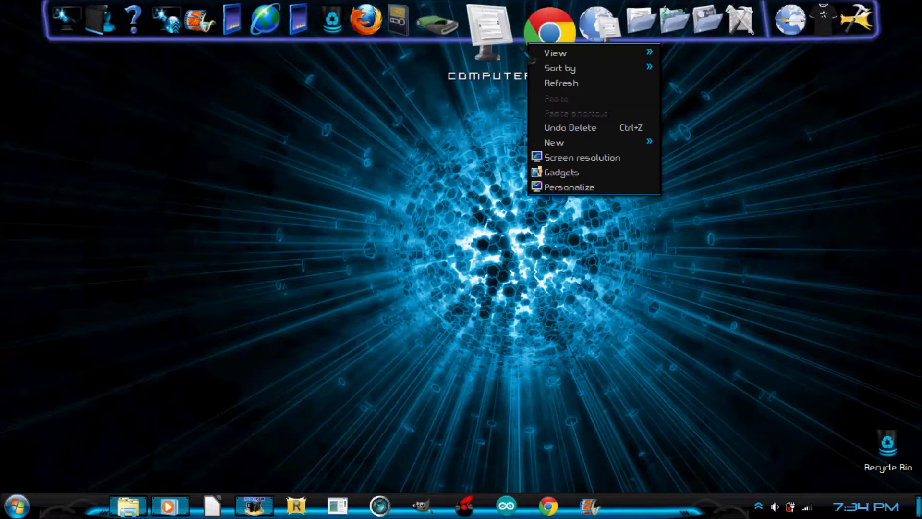
{"action": "key", "text": "Escape"}
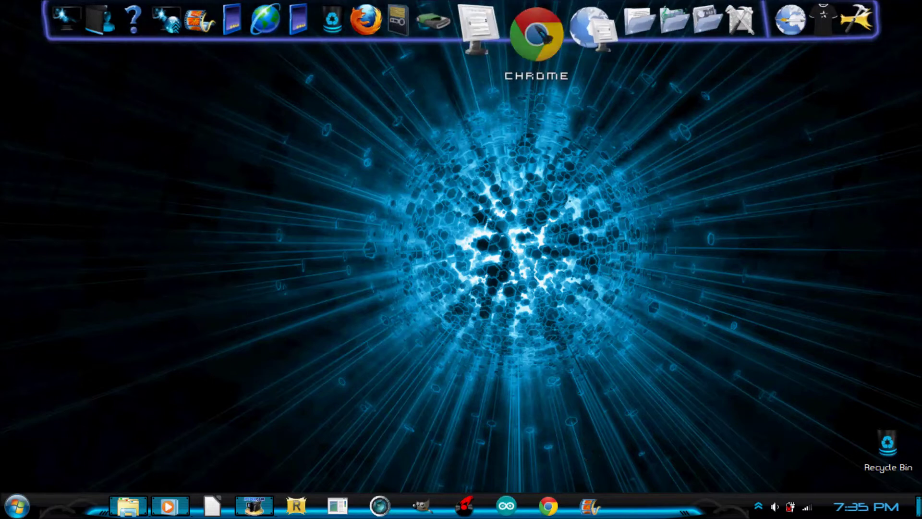
{"action": "left_click", "coordinate": [536, 21]}
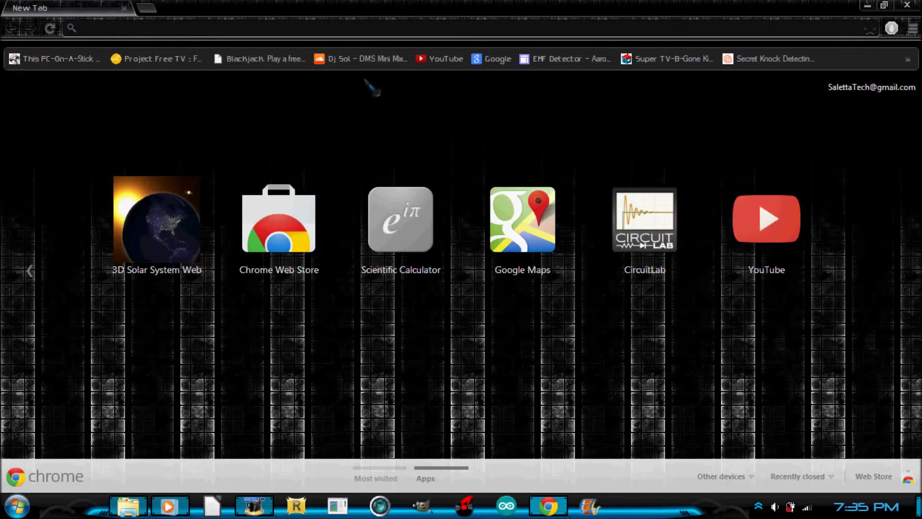
{"action": "left_click", "coordinate": [487, 59]}
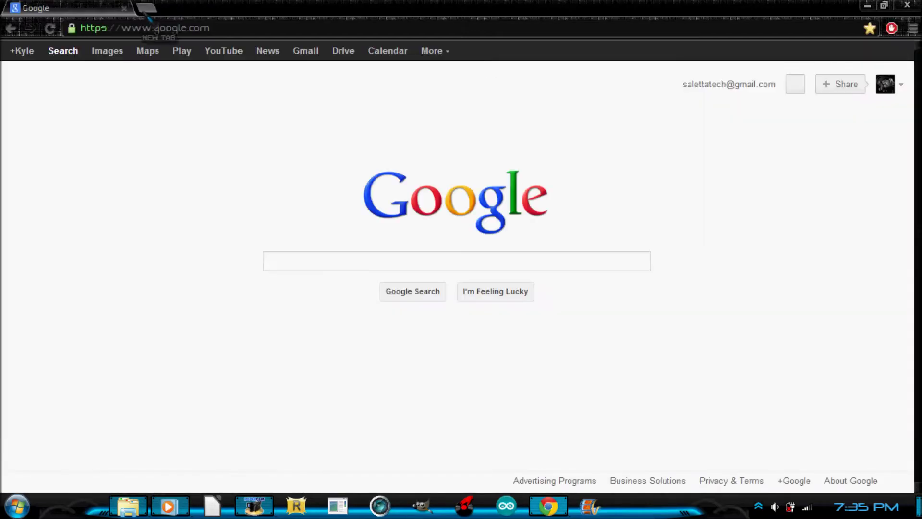
Open YouTube in a second tab, then return to the Google tab
{"action": "key", "text": "ctrl+t"}
{"action": "left_click", "coordinate": [434, 62]}
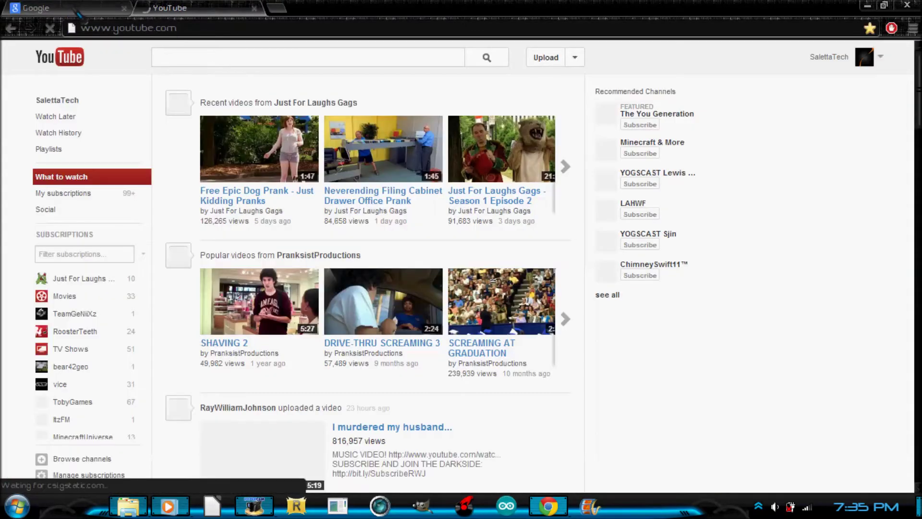
{"action": "left_click", "coordinate": [102, 10]}
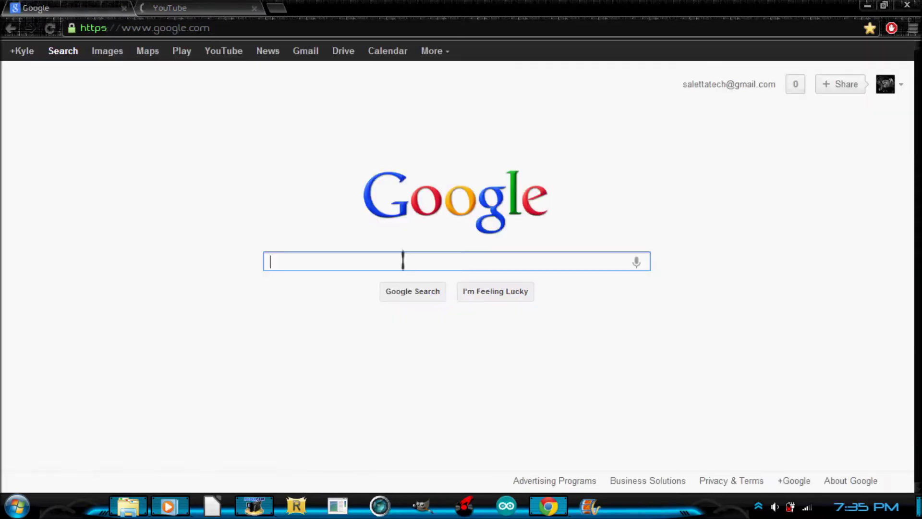
{"action": "left_click", "coordinate": [732, 343]}
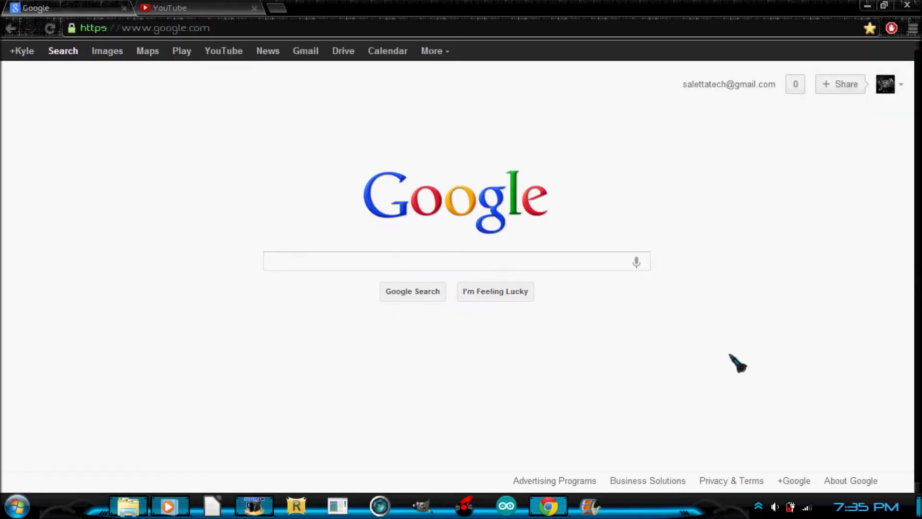
Inspect the Google Search button and locate its 'Google Search' label span in the Elements panel
{"action": "right_click", "coordinate": [417, 293]}
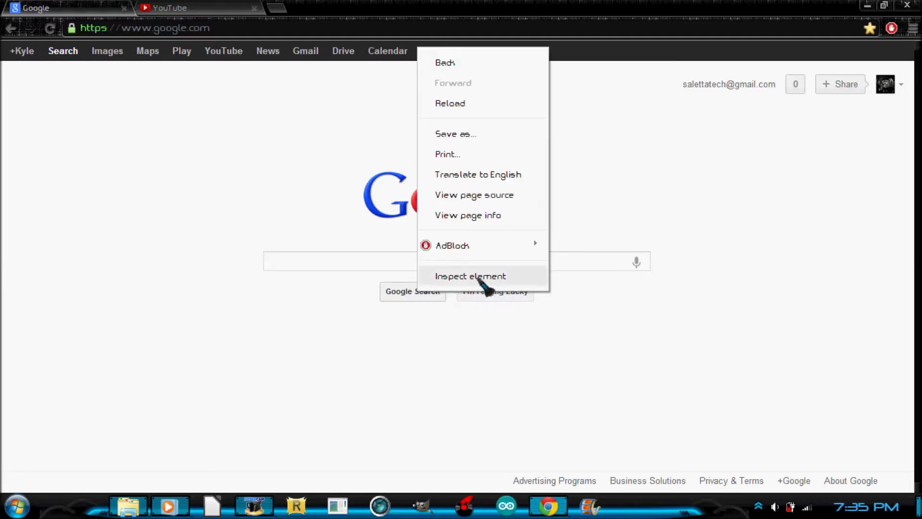
{"action": "left_click", "coordinate": [514, 278]}
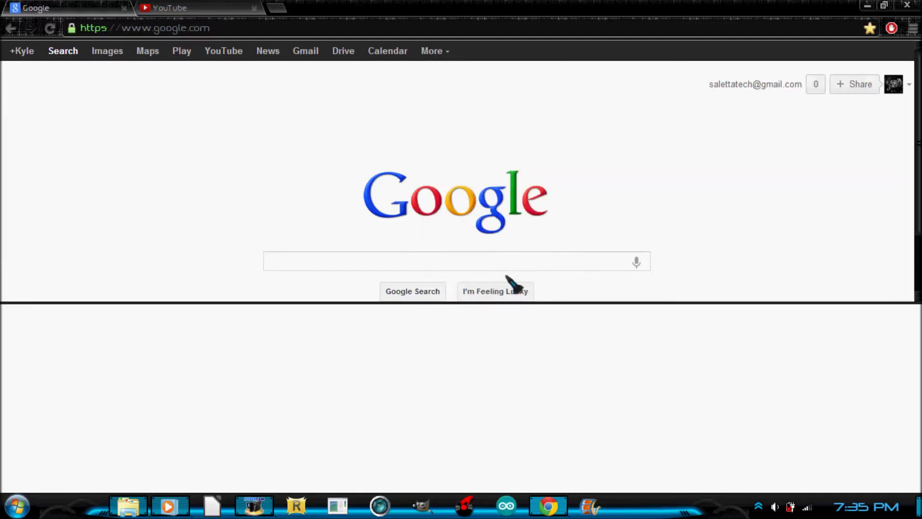
{"action": "scroll", "coordinate": [208, 364], "scroll_direction": "up", "scroll_amount": 5}
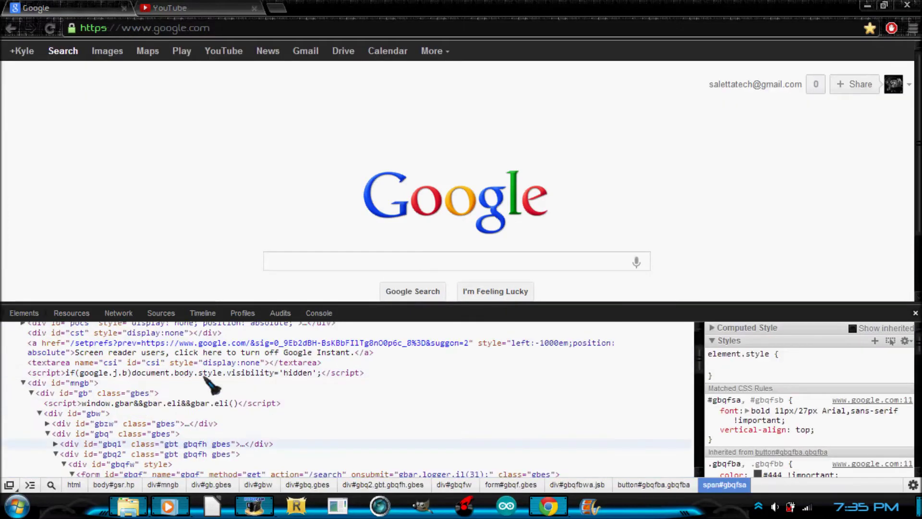
{"action": "scroll", "coordinate": [235, 336], "scroll_direction": "down", "scroll_amount": 6}
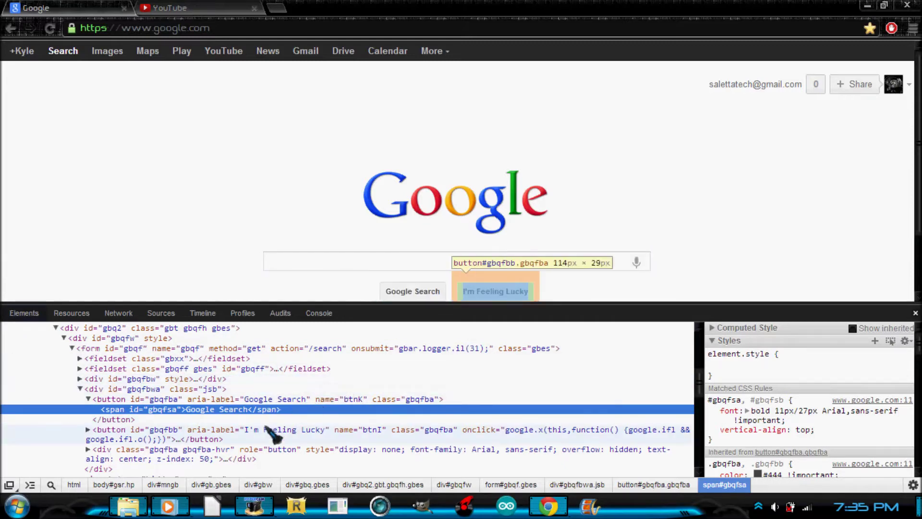
{"action": "scroll", "coordinate": [411, 339], "scroll_direction": "down", "scroll_amount": 1}
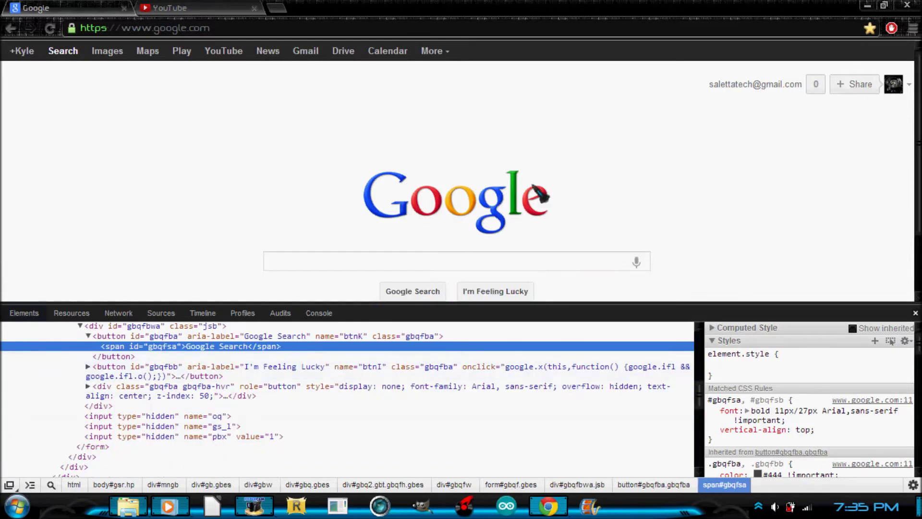
{"action": "scroll", "coordinate": [732, 129], "scroll_direction": "down", "scroll_amount": 1}
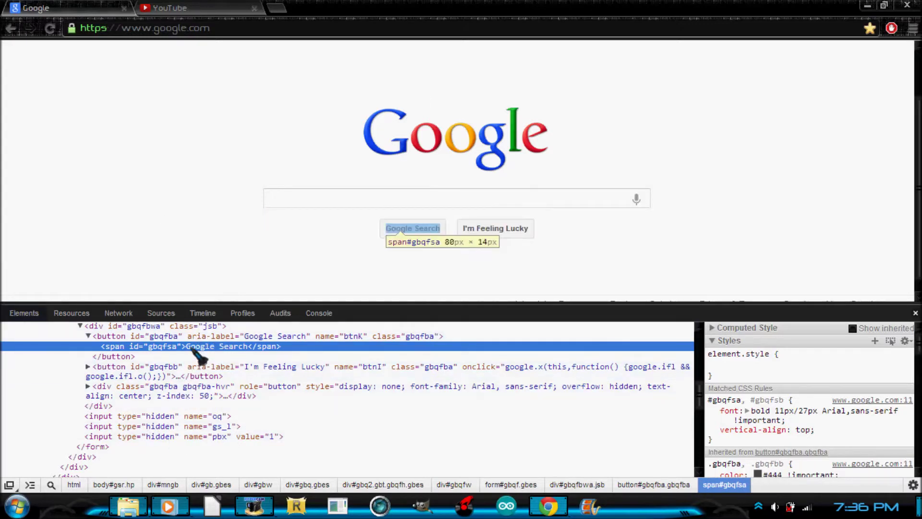
{"action": "double_click", "coordinate": [224, 346]}
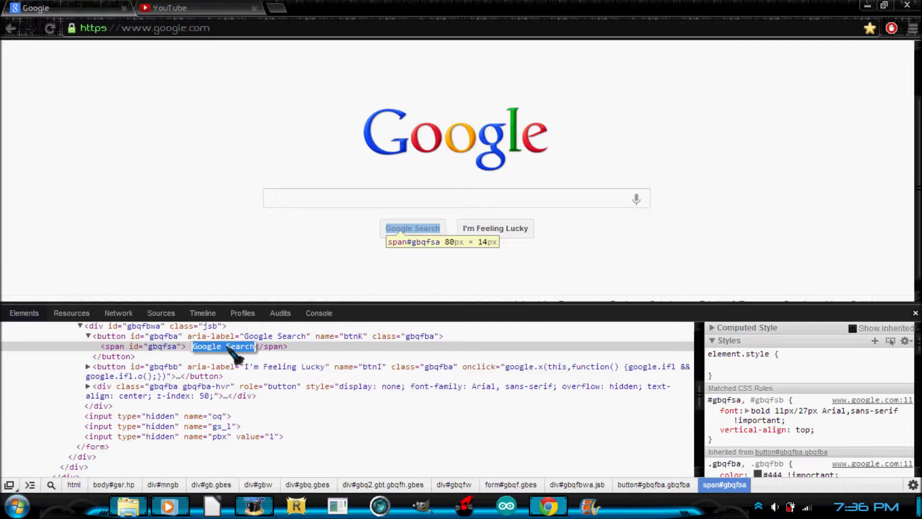
Change the button label to 'SalettaTech Search!' and close the developer tools
{"action": "type", "text": "SalettaTech"}
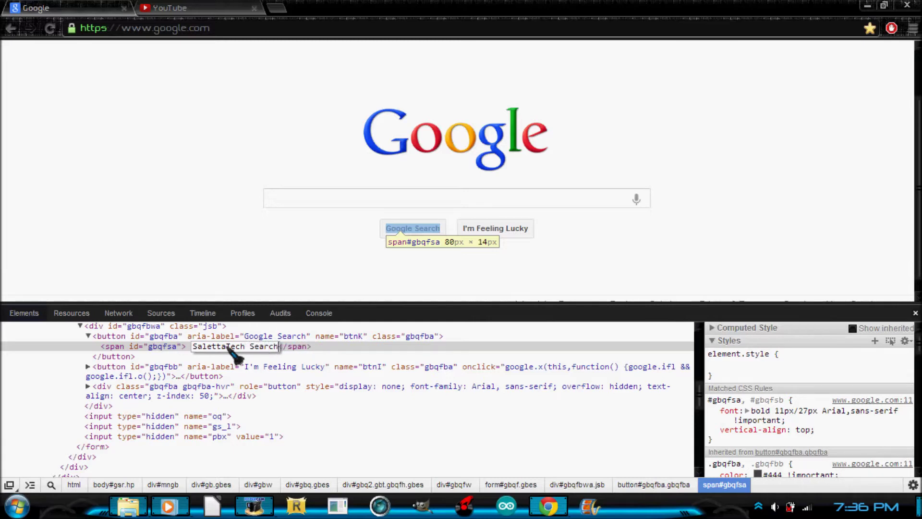
{"action": "type", "text": "Search!"}
{"action": "key", "text": "Return"}
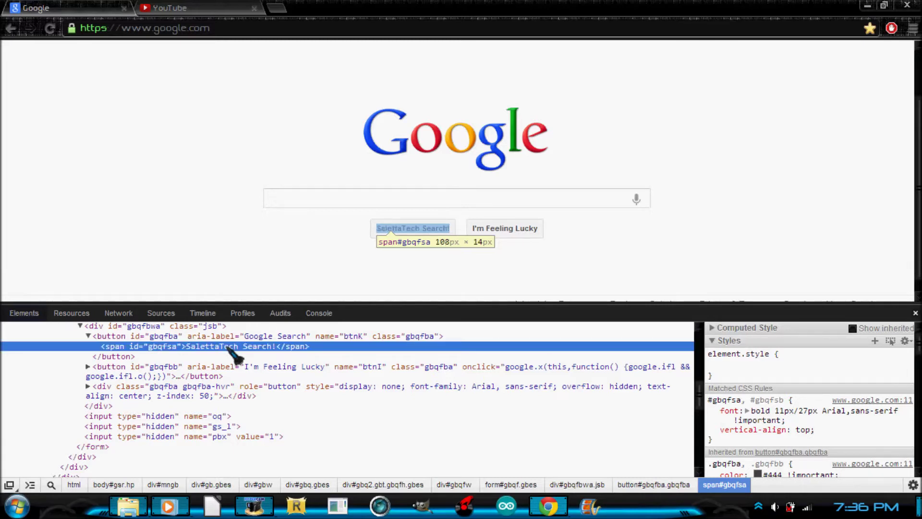
{"action": "left_click", "coordinate": [892, 267]}
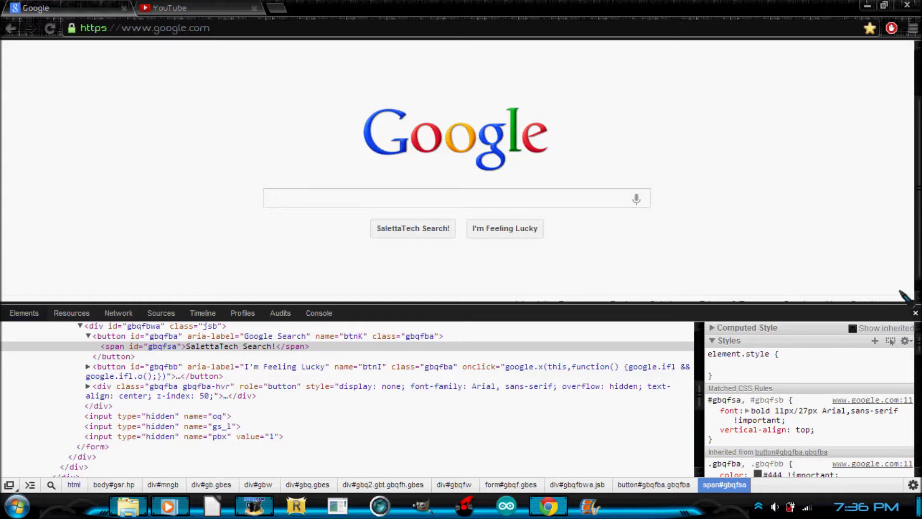
{"action": "left_click", "coordinate": [915, 313]}
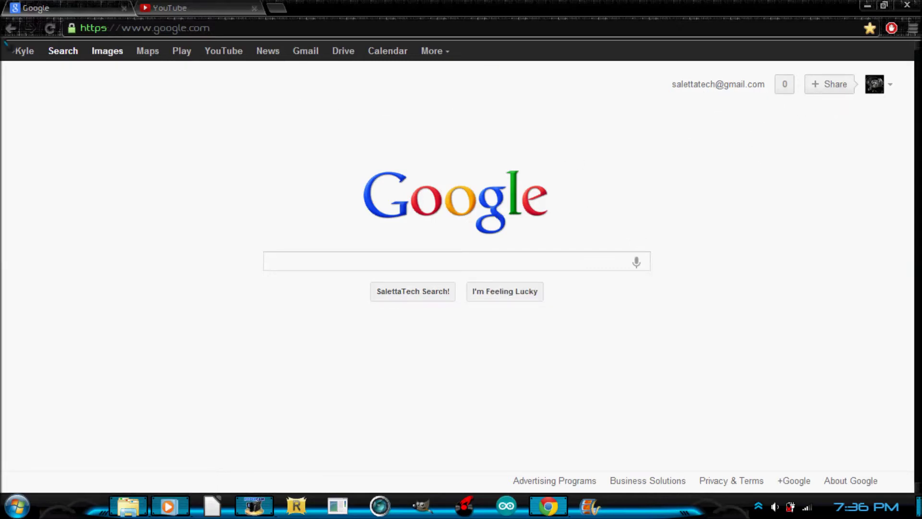
Rename the Images link to 'Espanol' through Inspect element and close the developer tools
{"action": "right_click", "coordinate": [128, 60]}
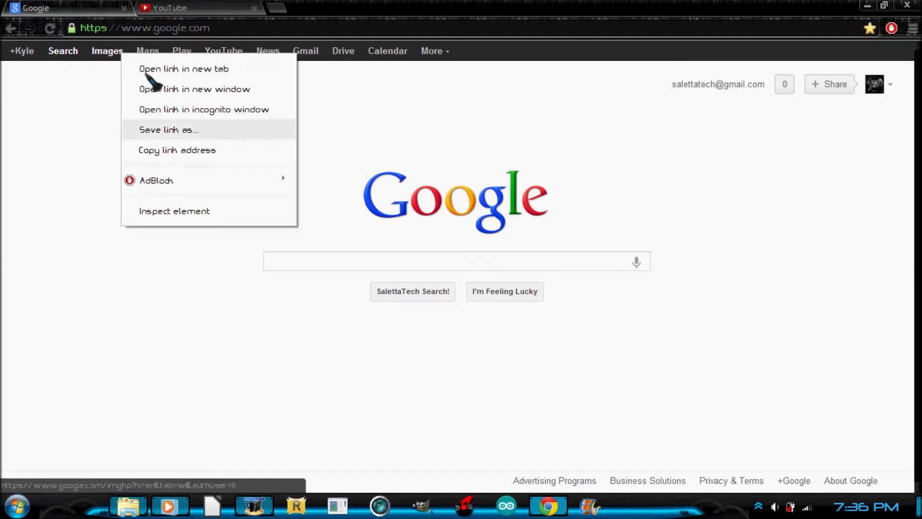
{"action": "left_click", "coordinate": [185, 210]}
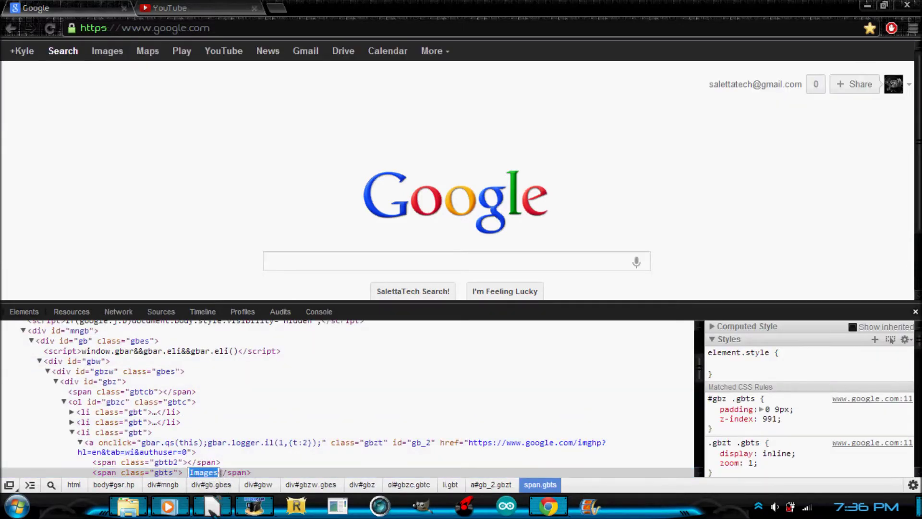
{"action": "type", "text": "Espan"}
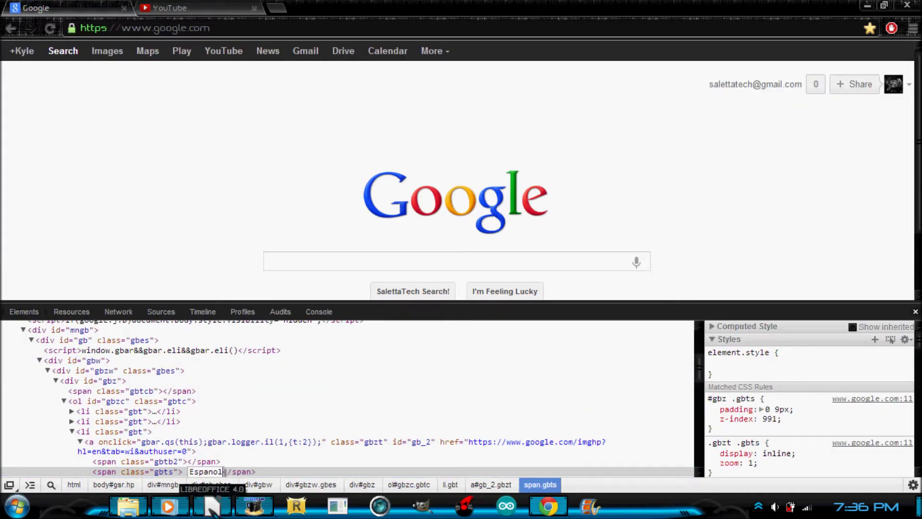
{"action": "type", "text": "ol"}
{"action": "key", "text": "Return"}
{"action": "left_click", "coordinate": [914, 311]}
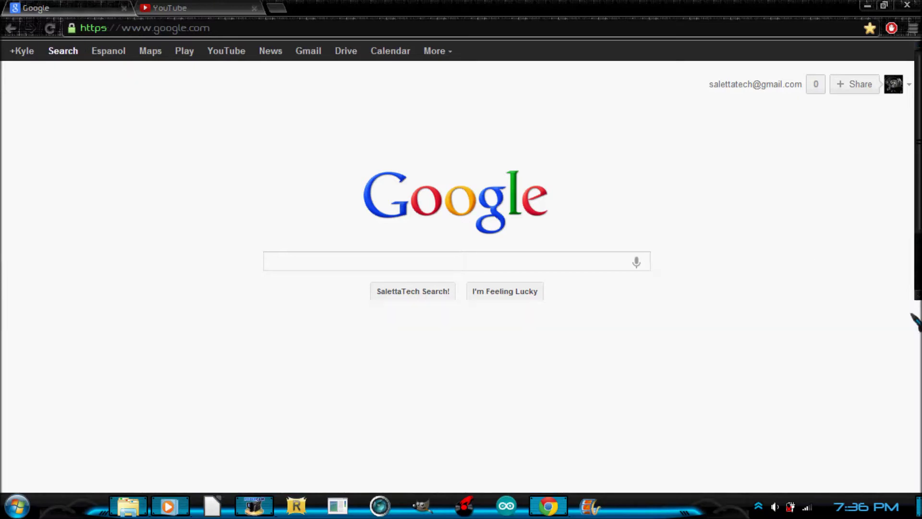
Follow the Espanol link to Google Images, then go back to the Google homepage
{"action": "left_click", "coordinate": [121, 62]}
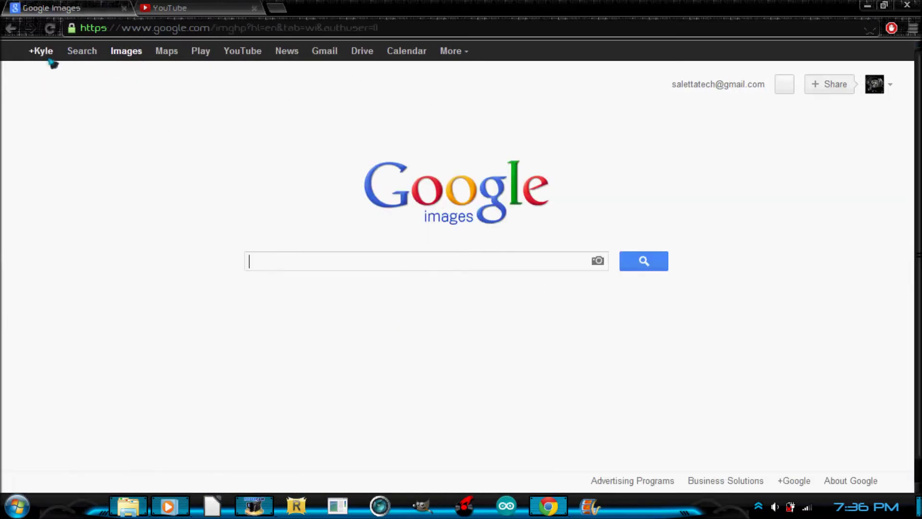
{"action": "left_click", "coordinate": [11, 27]}
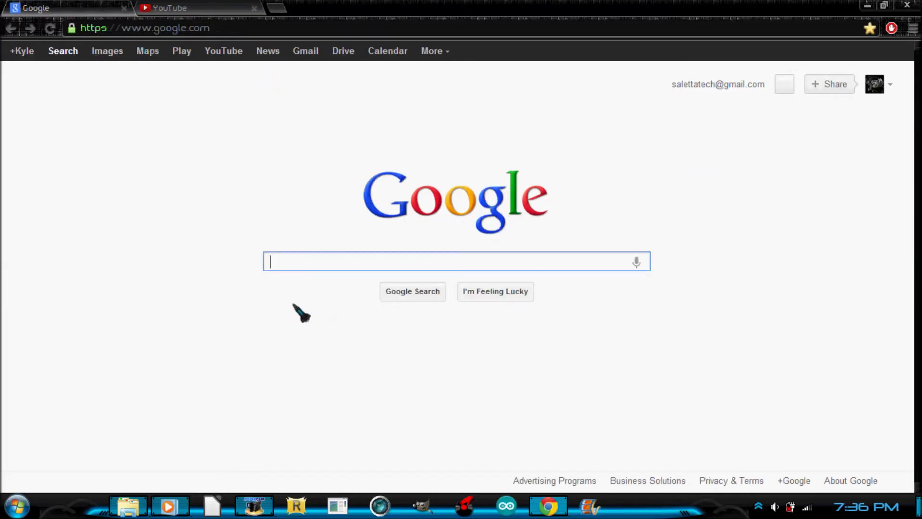
{"action": "left_click", "coordinate": [646, 275]}
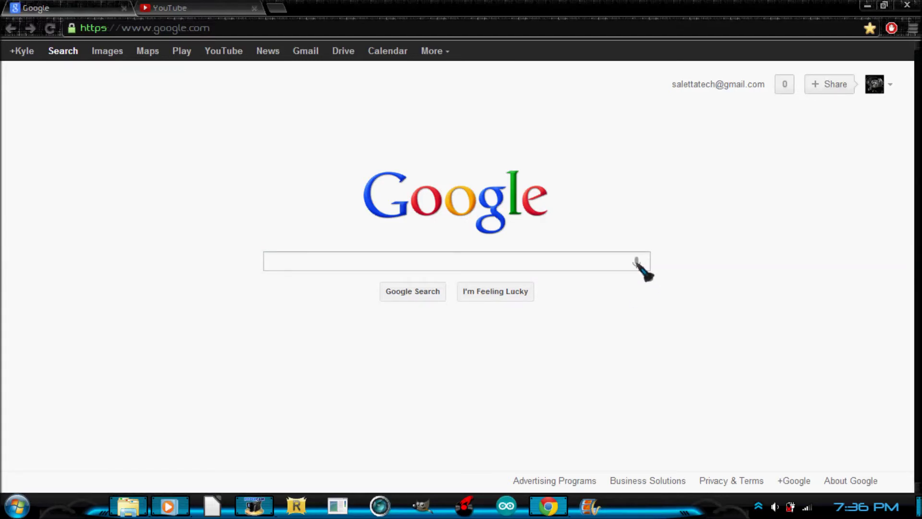
{"action": "right_click", "coordinate": [641, 266]}
Inspect the search box's markup, then close the developer tools again
{"action": "left_click", "coordinate": [701, 478]}
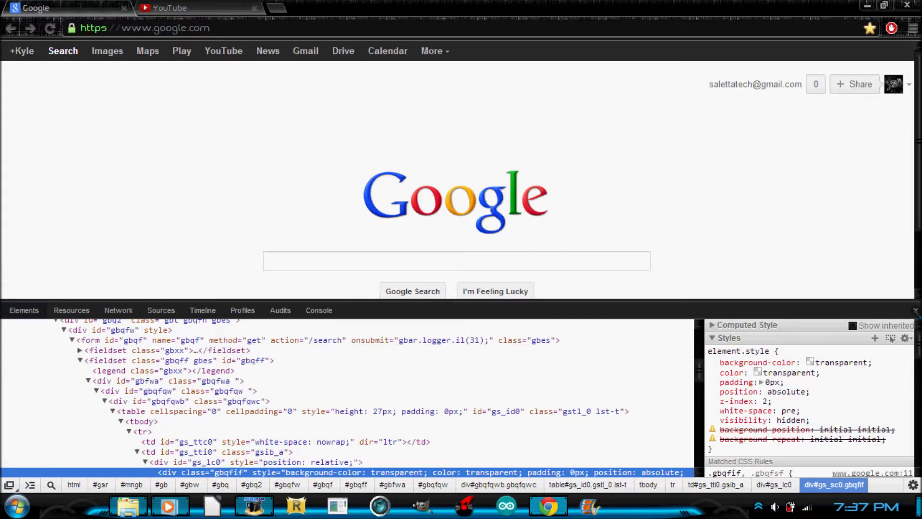
{"action": "left_click", "coordinate": [915, 310]}
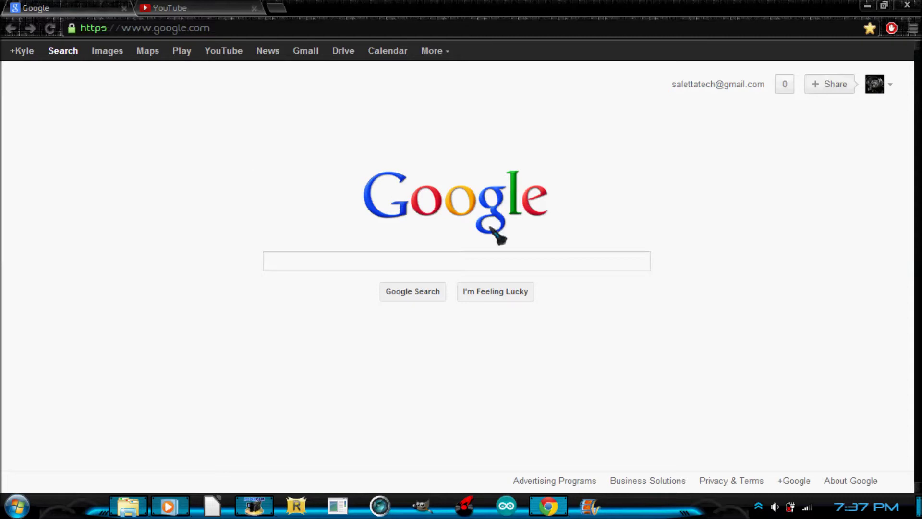
Close the Google tab and open My Channel, showing 11 subscribers and 163 views
{"action": "left_click", "coordinate": [124, 8]}
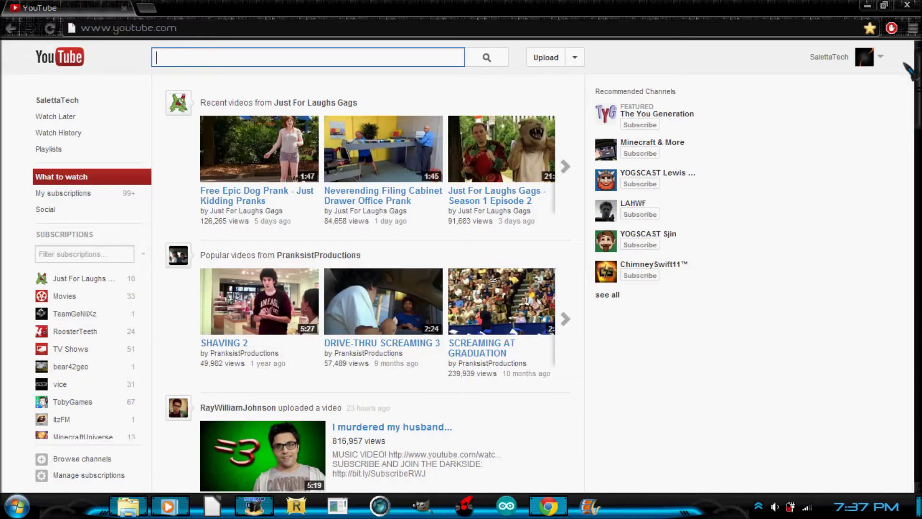
{"action": "left_click", "coordinate": [881, 56]}
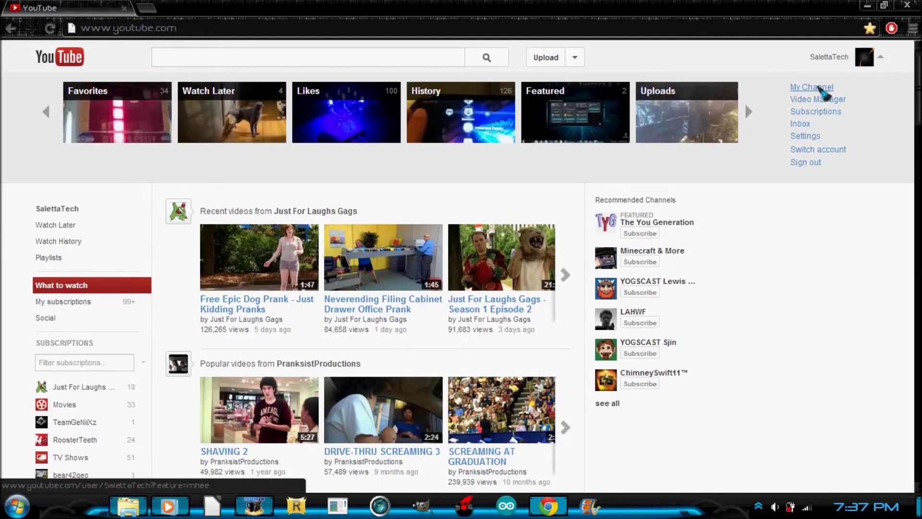
{"action": "left_click", "coordinate": [822, 89]}
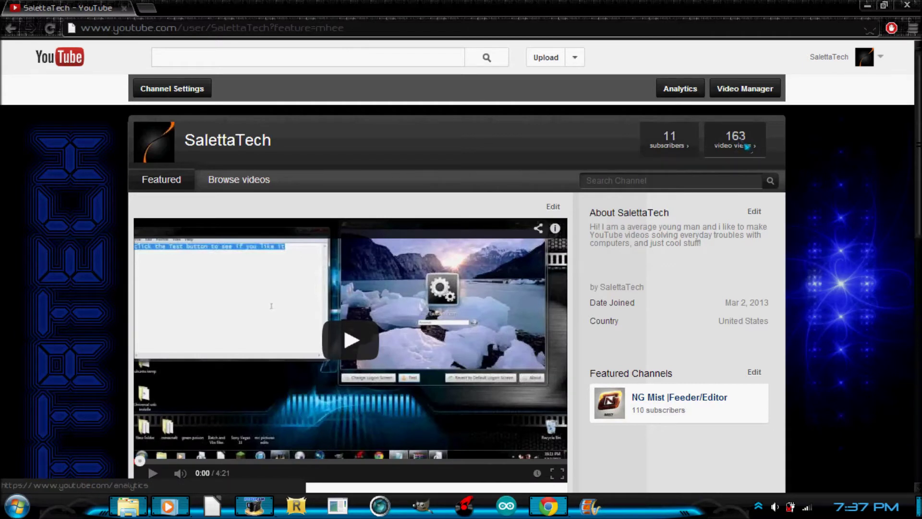
{"action": "right_click", "coordinate": [729, 125]}
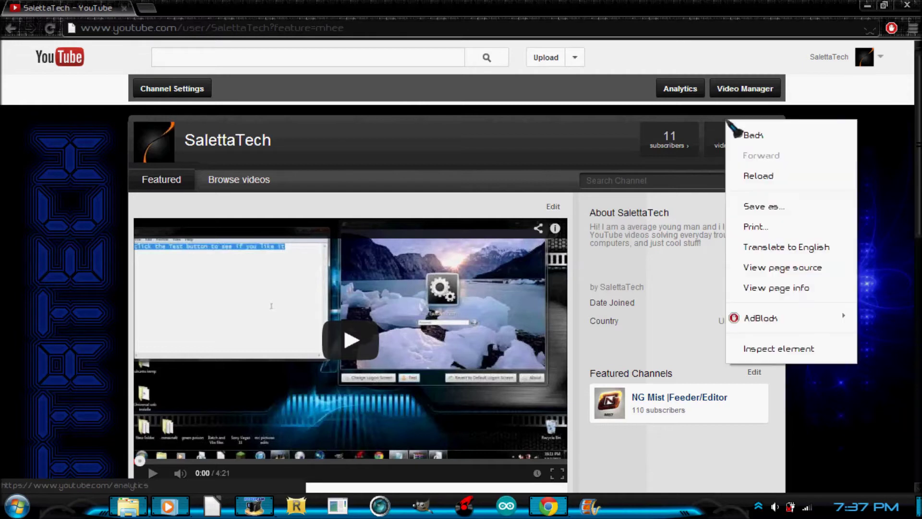
{"action": "left_click", "coordinate": [728, 148]}
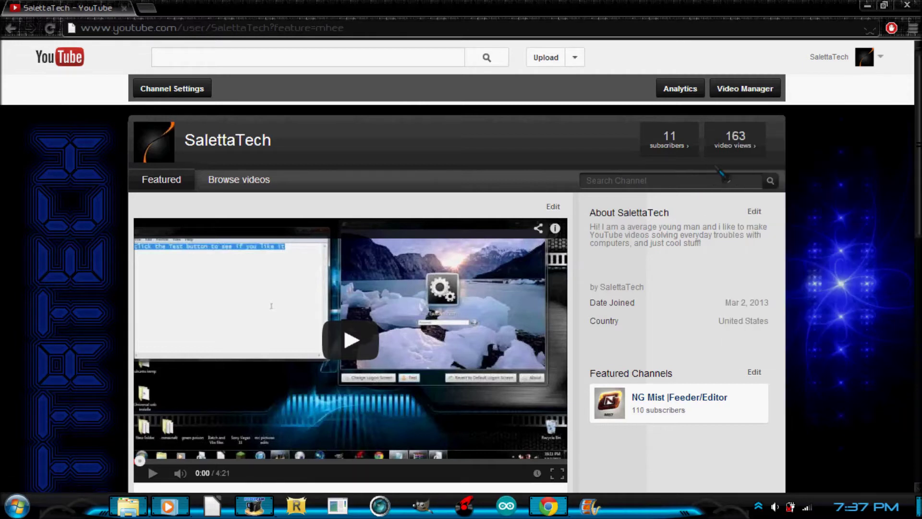
Edit the channel's video views count from 163 to 12,457,325 in the inspector
{"action": "right_click", "coordinate": [736, 144]}
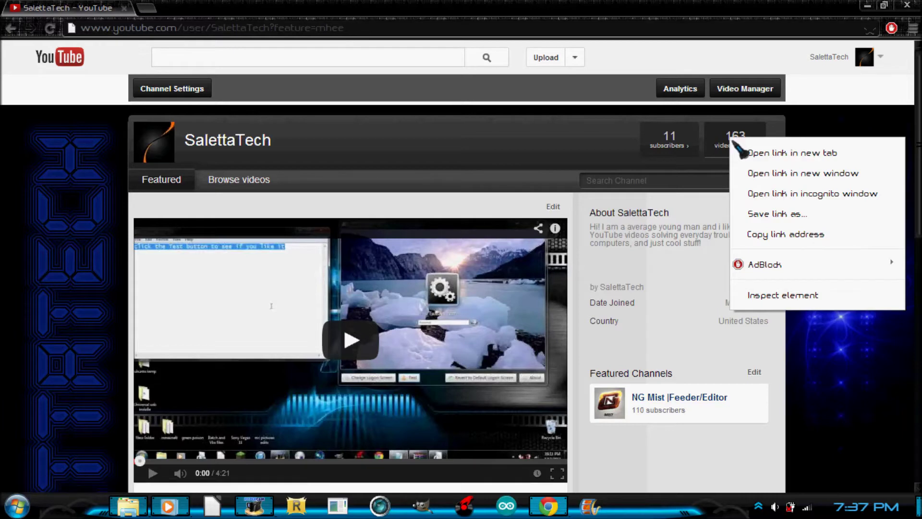
{"action": "left_click", "coordinate": [782, 295]}
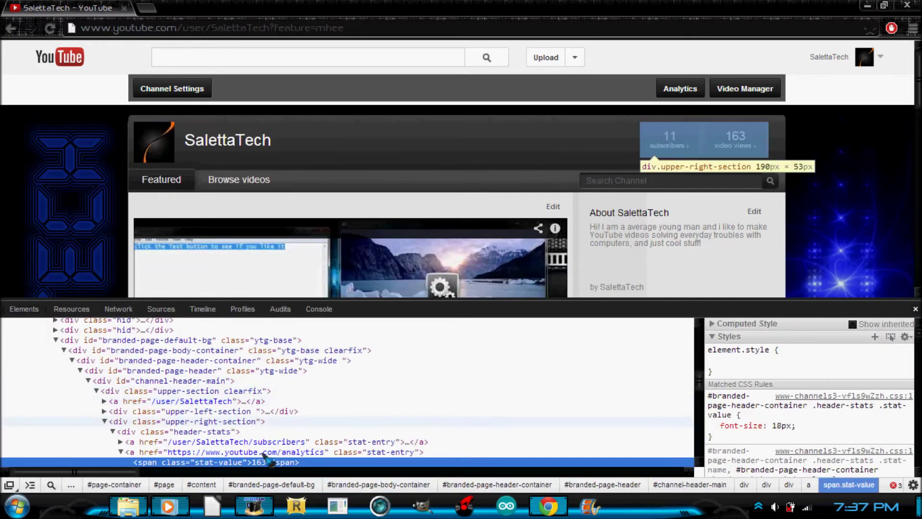
{"action": "double_click", "coordinate": [265, 462]}
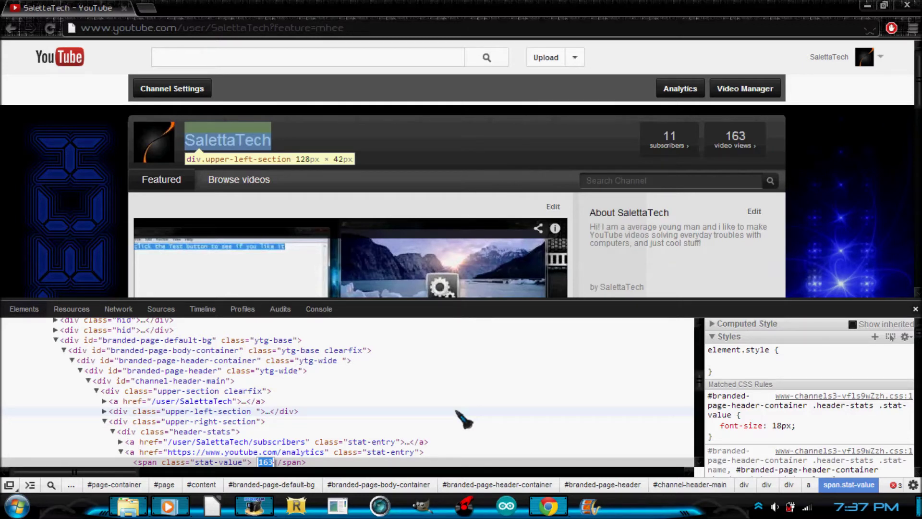
{"action": "type", "text": "12,457,325"}
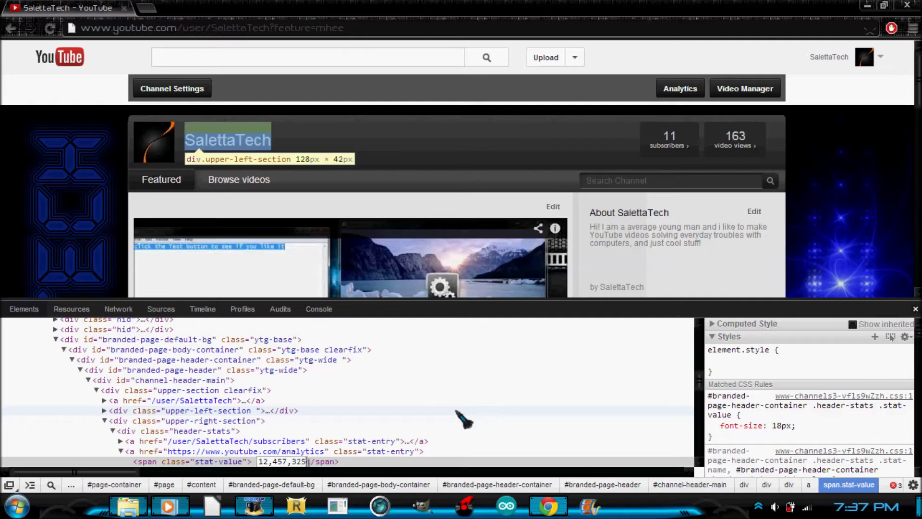
{"action": "key", "text": "Return"}
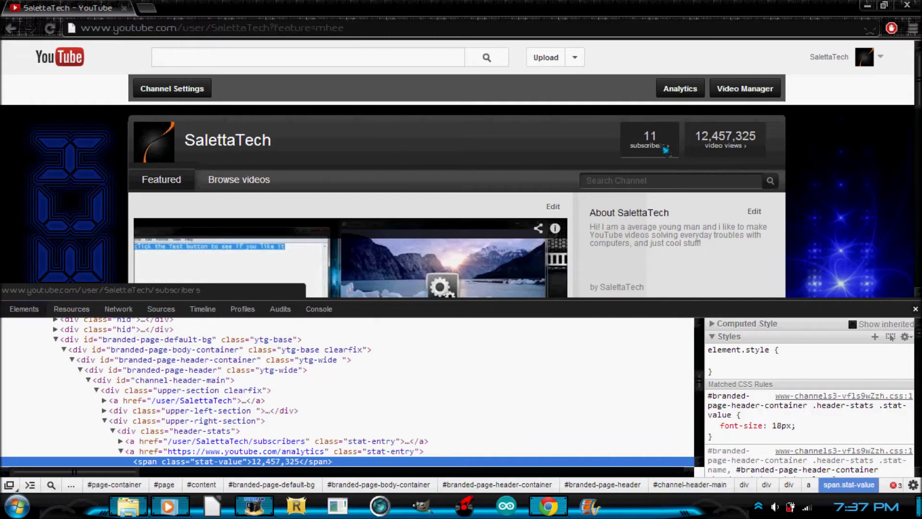
{"action": "right_click", "coordinate": [665, 150]}
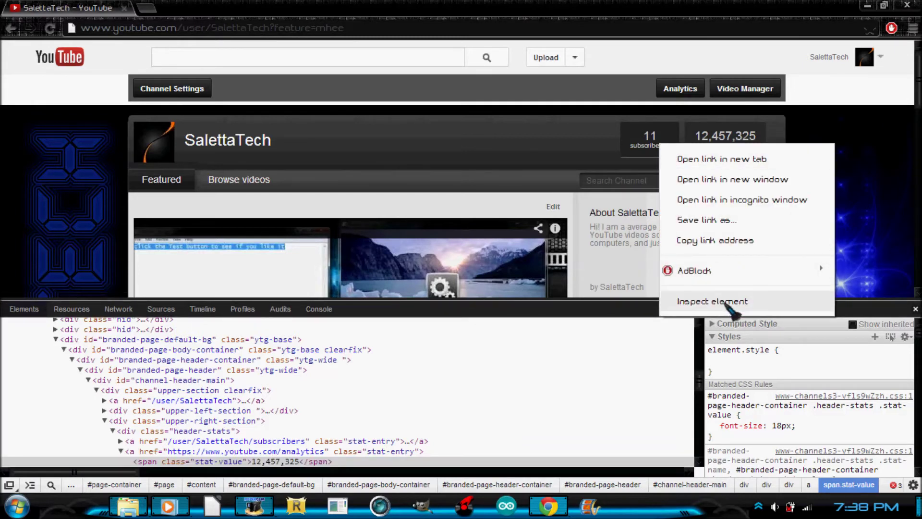
Inspect the subscriber count and change its value from 11 to 87,964
{"action": "right_click", "coordinate": [651, 141]}
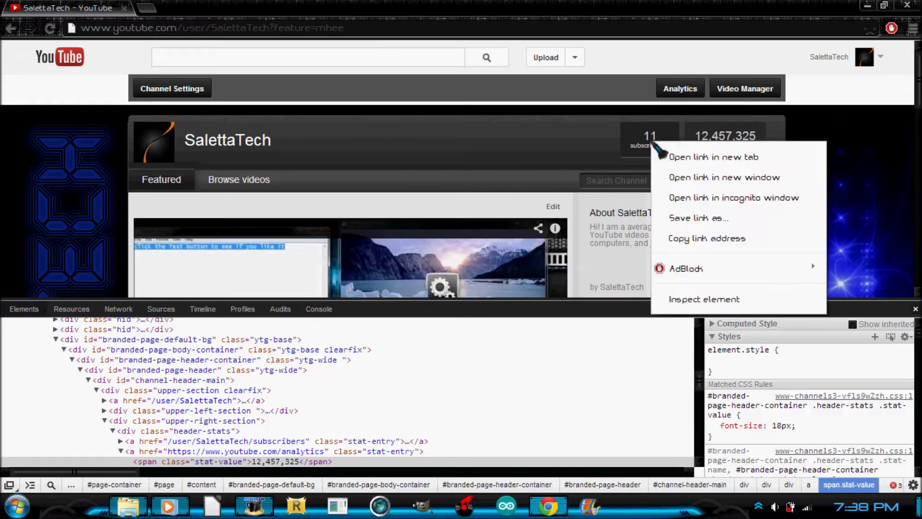
{"action": "left_click", "coordinate": [695, 298]}
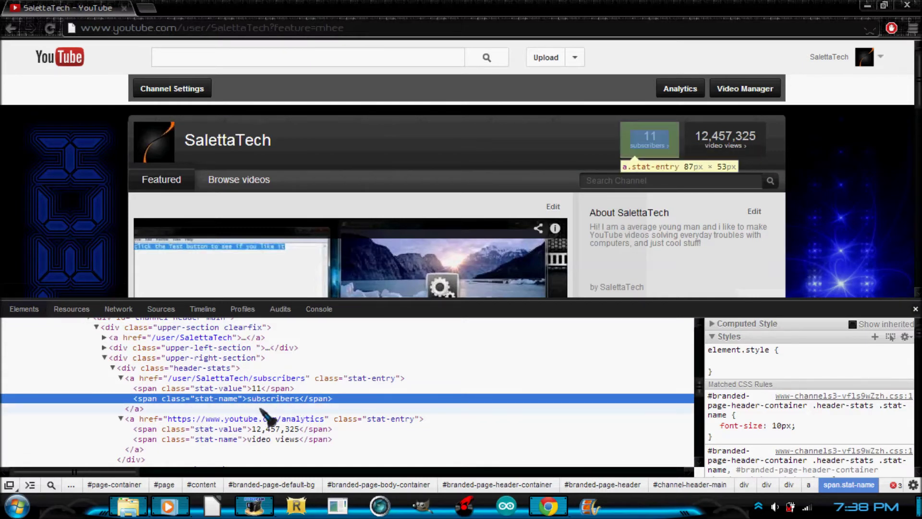
{"action": "right_click", "coordinate": [648, 145]}
{"action": "left_click", "coordinate": [682, 300]}
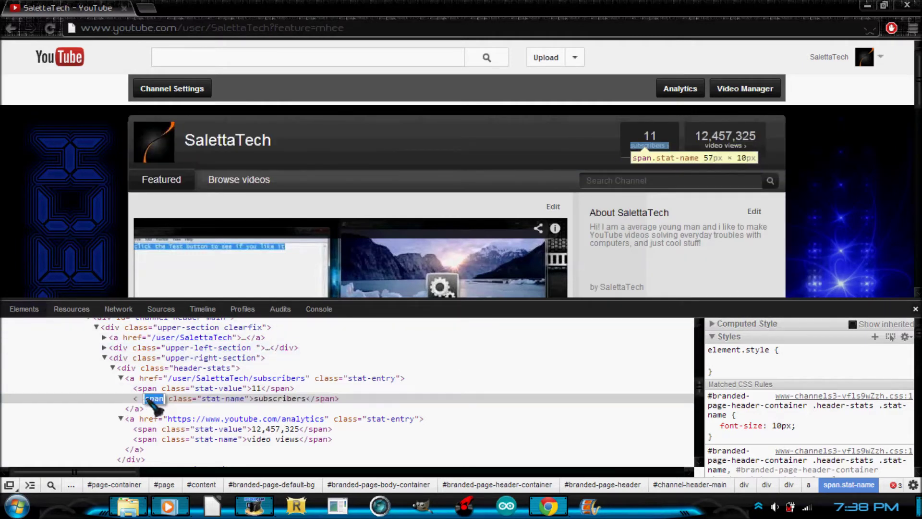
{"action": "double_click", "coordinate": [248, 398]}
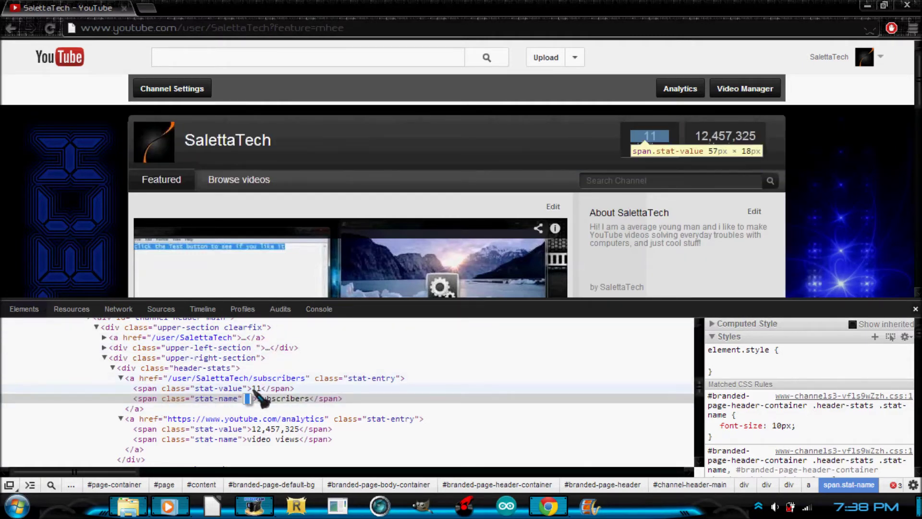
{"action": "left_click", "coordinate": [257, 390]}
{"action": "double_click", "coordinate": [261, 389]}
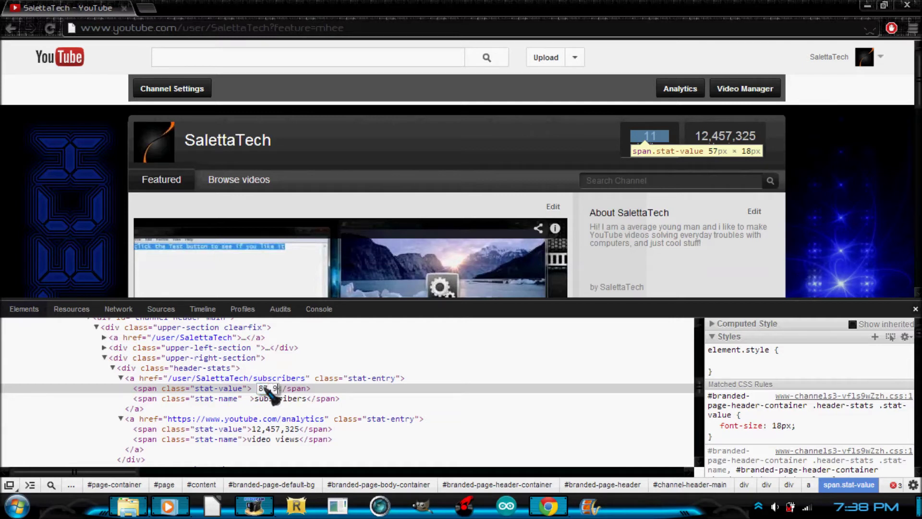
{"action": "key", "text": "Return"}
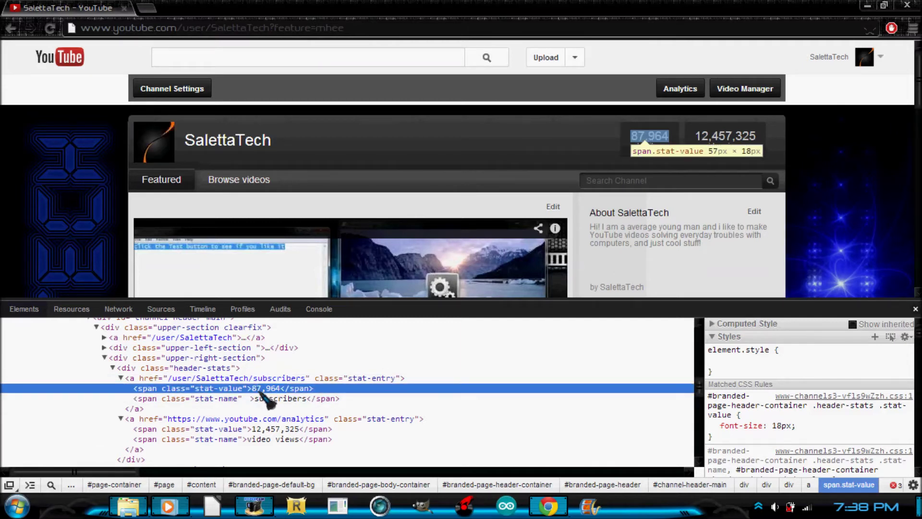
Correct the subscriber count to 187,964 and close the developer tools
{"action": "double_click", "coordinate": [260, 389]}
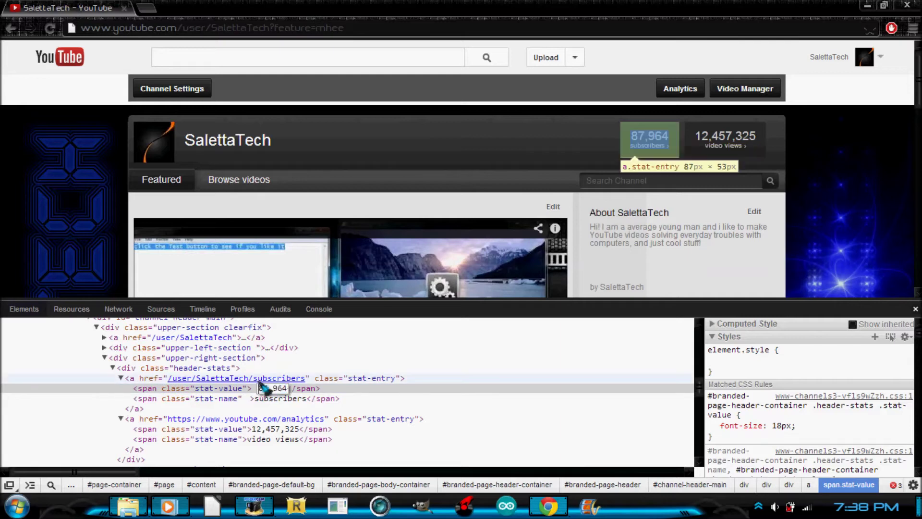
{"action": "type", "text": "1"}
{"action": "key", "text": "Return"}
{"action": "key", "text": "Down"}
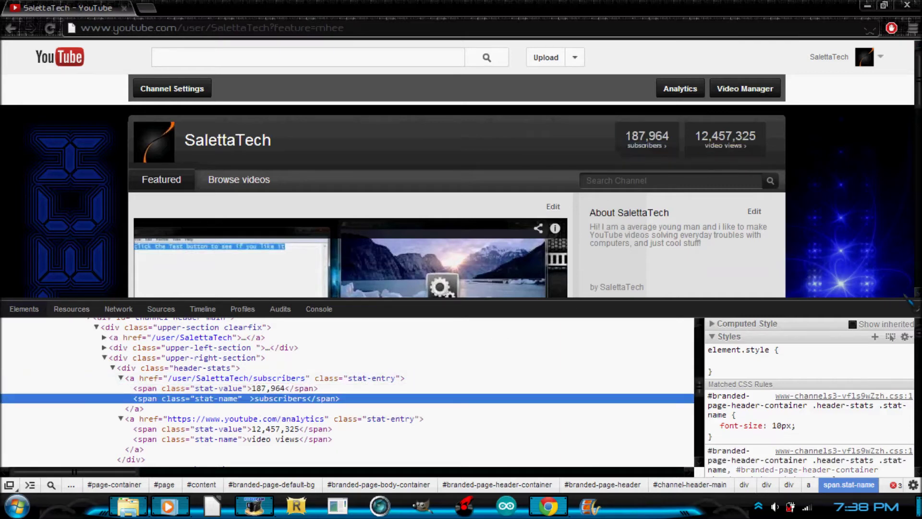
{"action": "key", "text": "F12"}
{"action": "scroll", "coordinate": [674, 211], "scroll_direction": "down", "scroll_amount": 1}
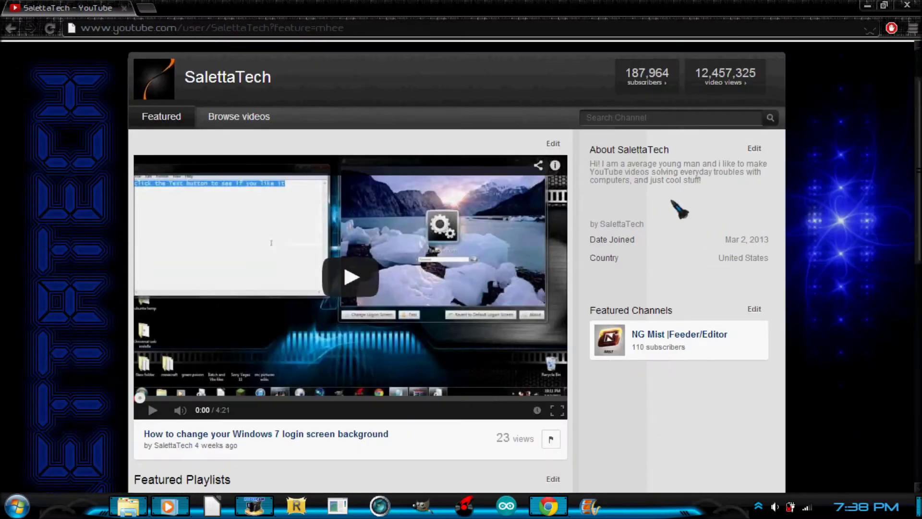
Change the featured video's view count from 23 to 1,345,233 and close the developer tools
{"action": "right_click", "coordinate": [503, 438]}
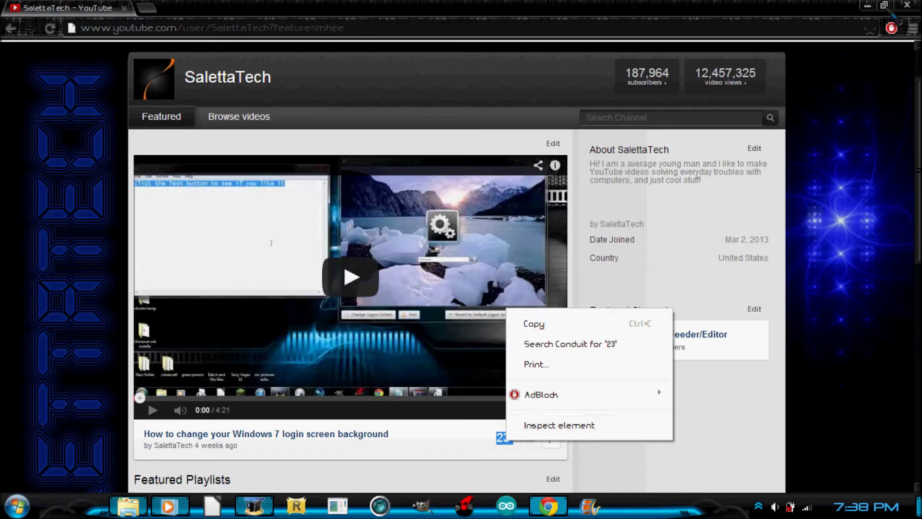
{"action": "left_click", "coordinate": [572, 425]}
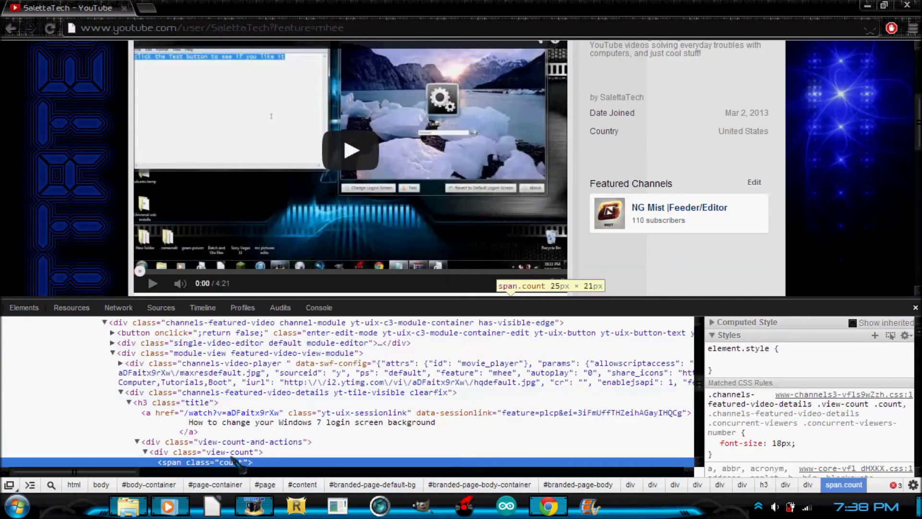
{"action": "double_click", "coordinate": [247, 412]}
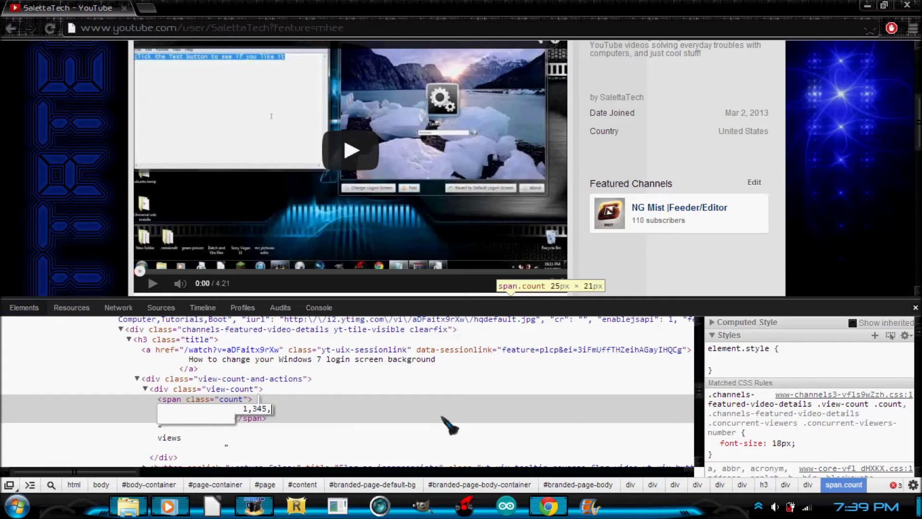
{"action": "key", "text": "Return"}
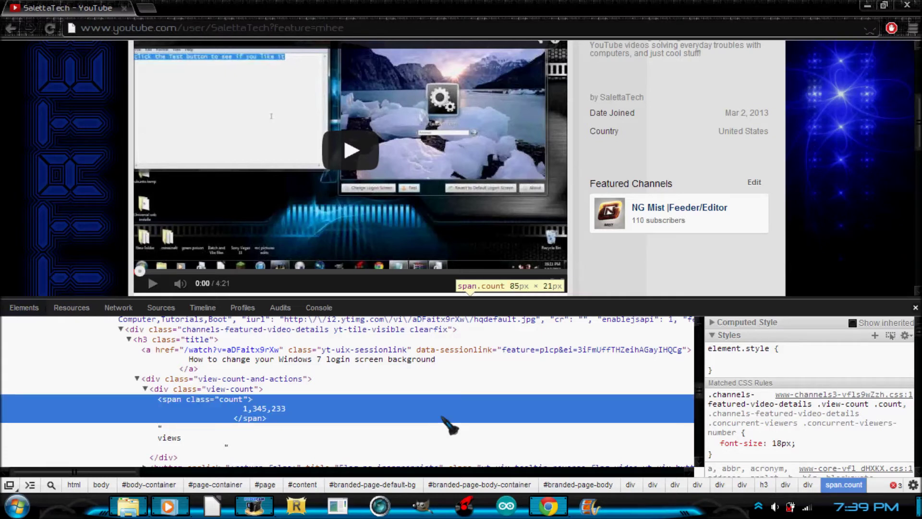
{"action": "left_click", "coordinate": [914, 307]}
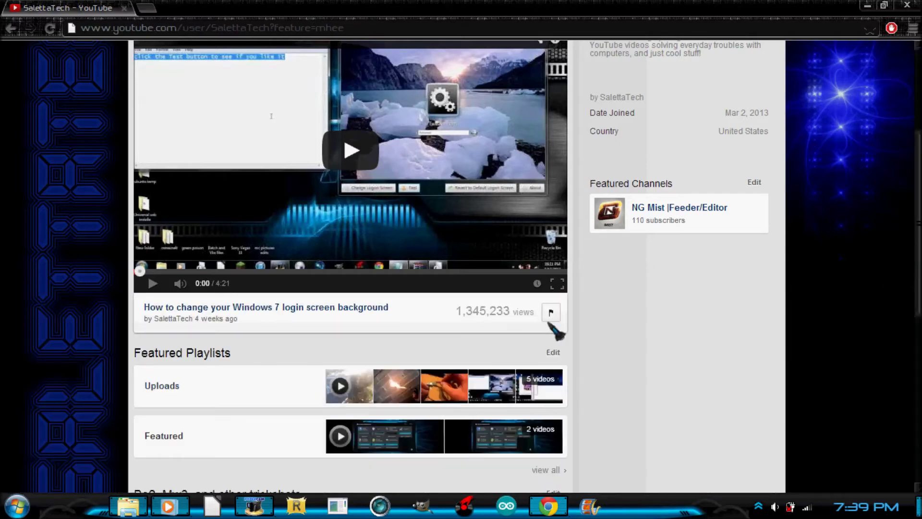
{"action": "scroll", "coordinate": [644, 346], "scroll_direction": "up", "scroll_amount": 2}
{"action": "scroll", "coordinate": [656, 368], "scroll_direction": "up", "scroll_amount": 2}
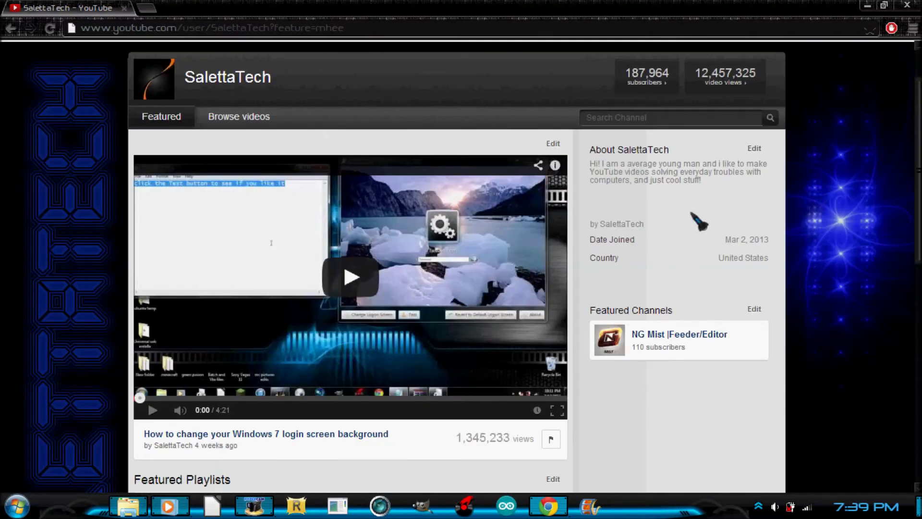
{"action": "scroll", "coordinate": [725, 256], "scroll_direction": "up", "scroll_amount": 2}
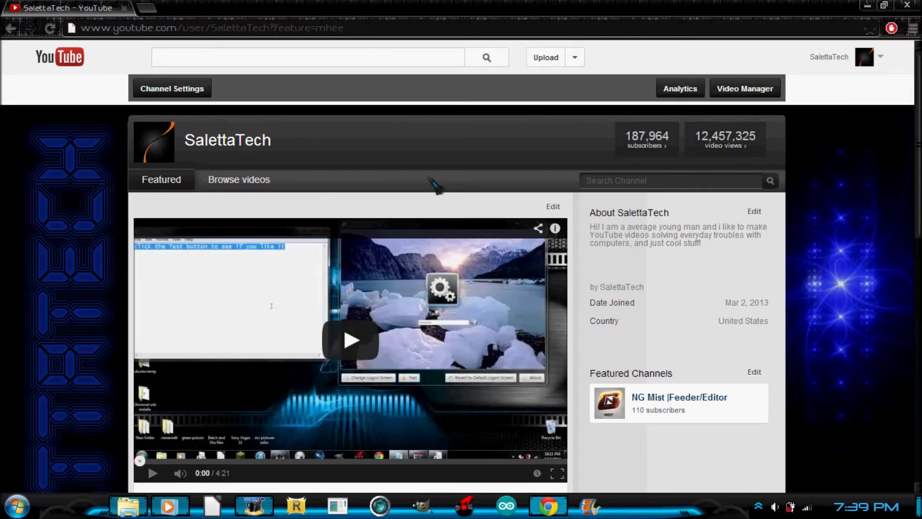
Inspect the video views count and start lengthening 12,457,325 to 142,457,325
{"action": "right_click", "coordinate": [726, 145]}
{"action": "left_click", "coordinate": [752, 304]}
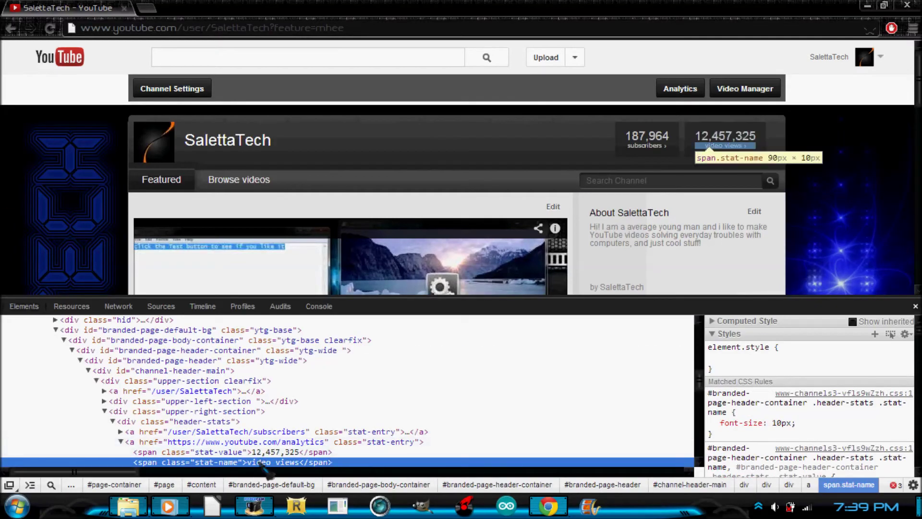
{"action": "double_click", "coordinate": [260, 452]}
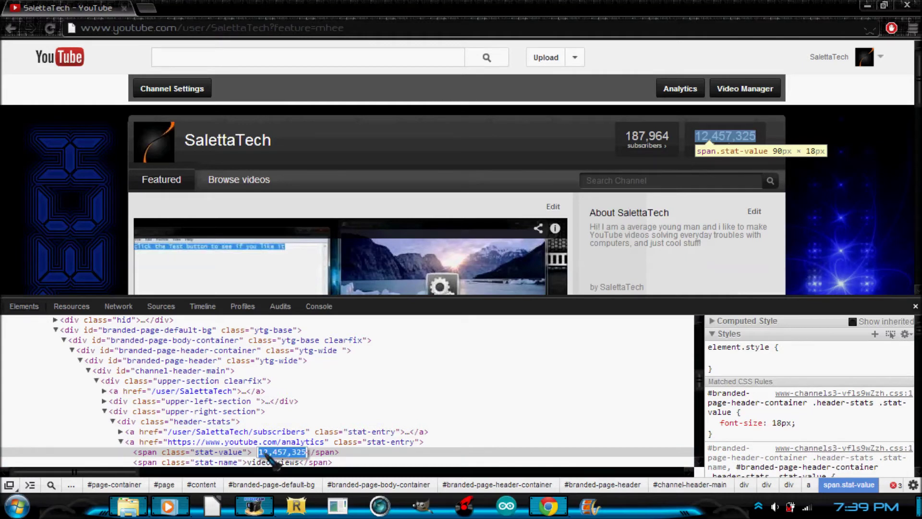
{"action": "left_click", "coordinate": [264, 452]}
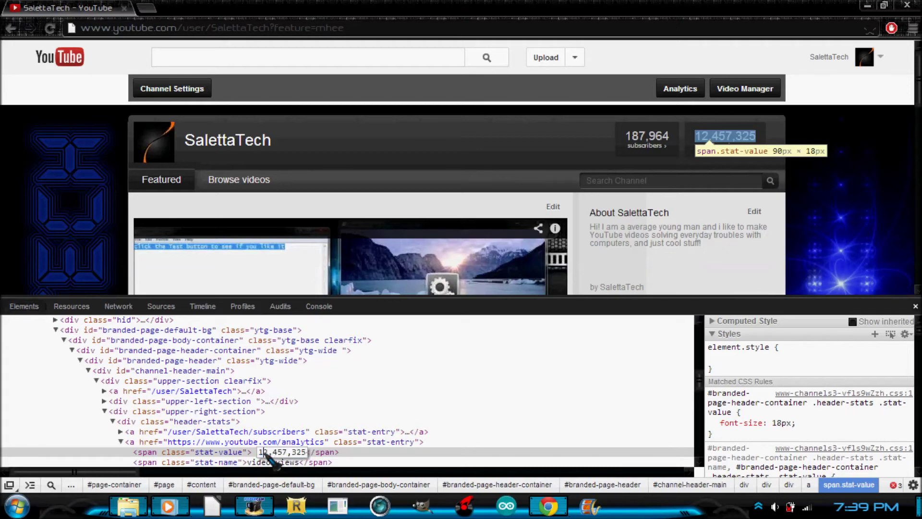
{"action": "type", "text": "4"}
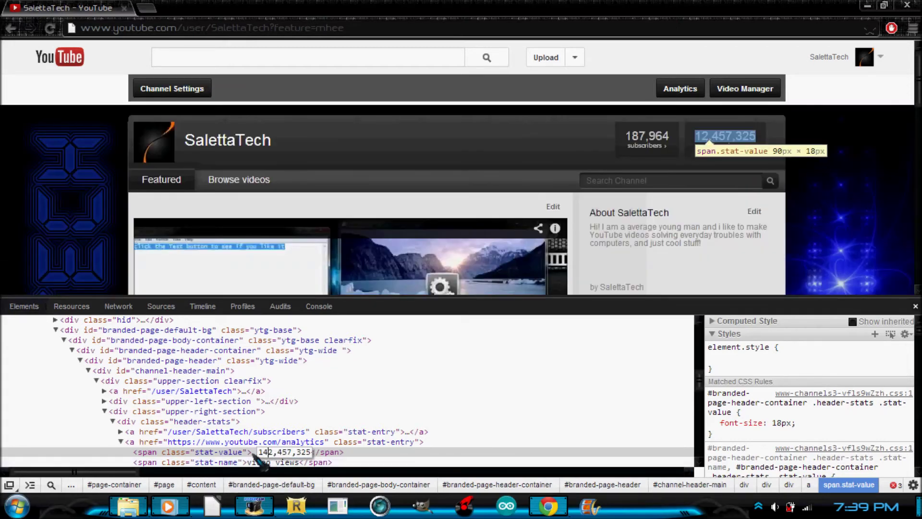
{"action": "double_click", "coordinate": [262, 455]}
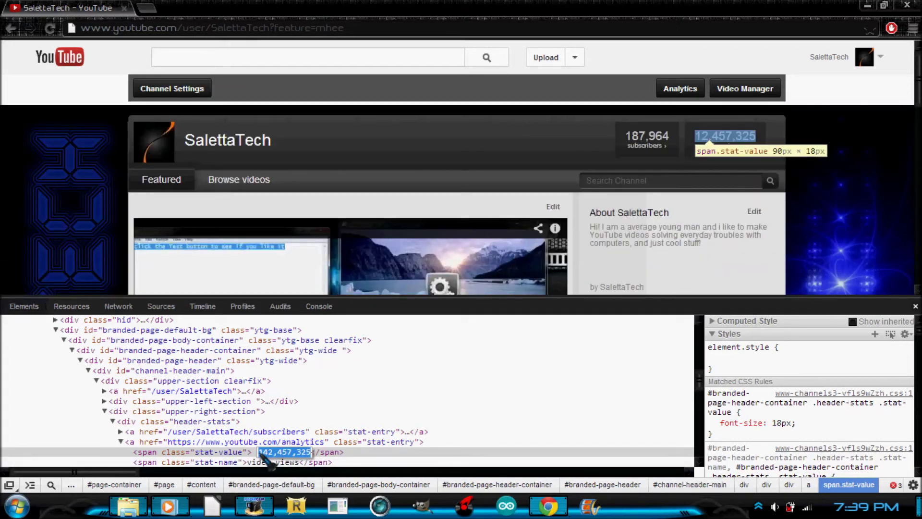
{"action": "key", "text": "Left"}
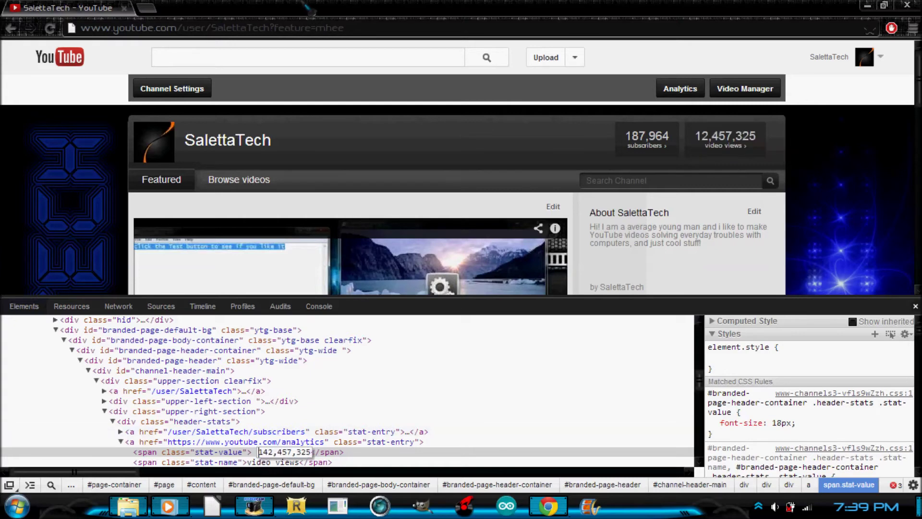
{"action": "type", "text": ","}
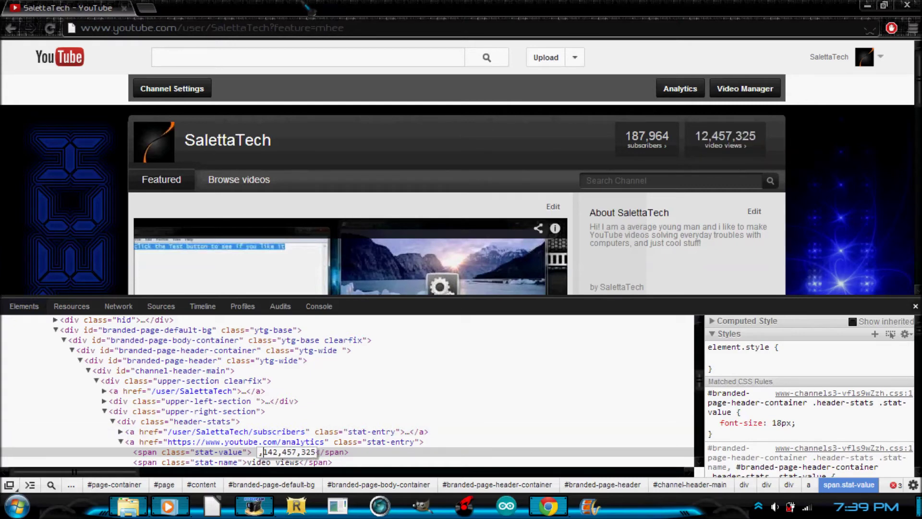
Extend the video views number to 13,973,142,457,325 and commit it
{"action": "key", "text": "Left"}
{"action": "type", "text": "963"}
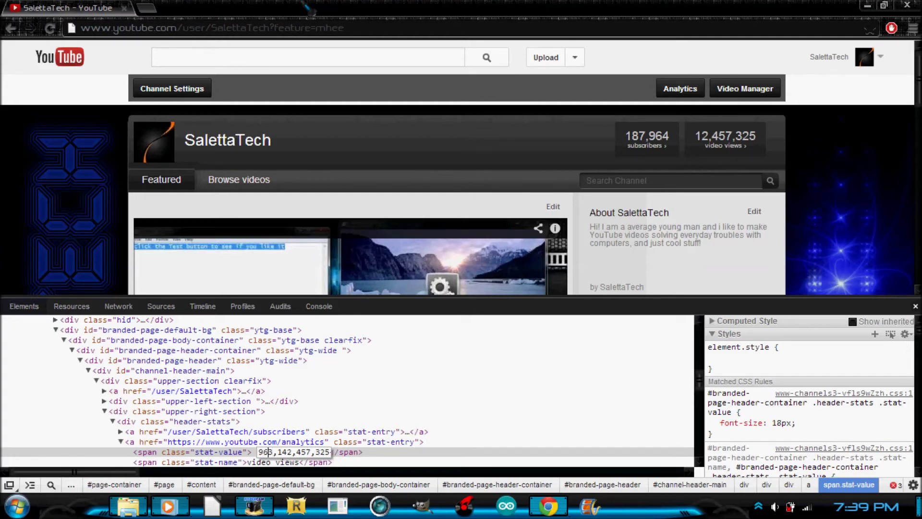
{"action": "key", "text": "Left"}
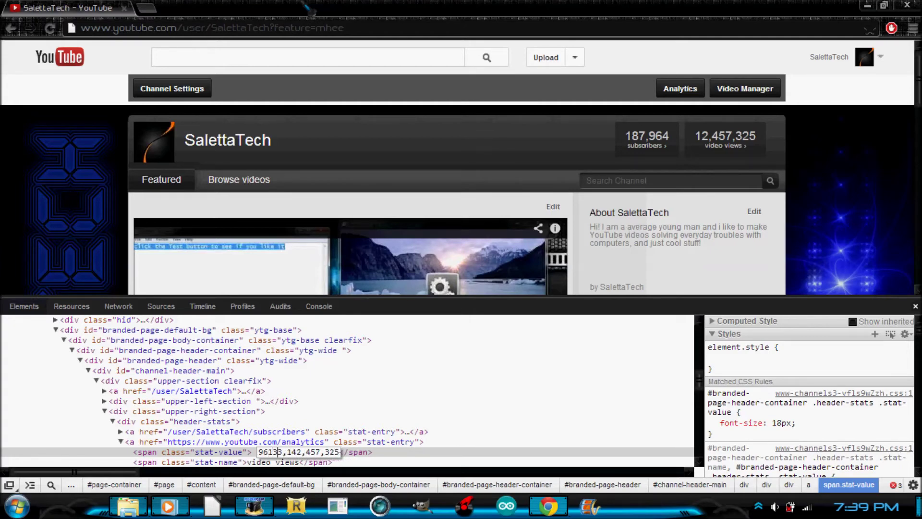
{"action": "type", "text": "1"}
{"action": "key", "text": "BackSpace"}
{"action": "key", "text": "BackSpace"}
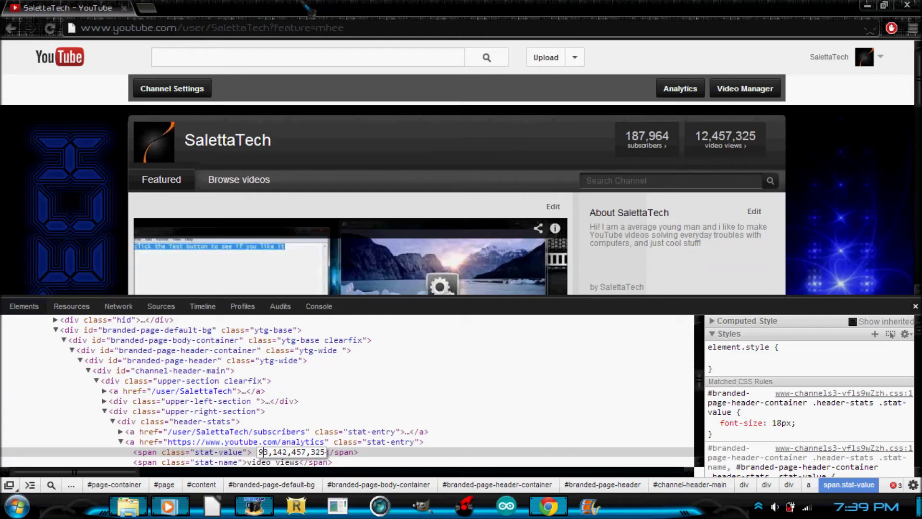
{"action": "type", "text": "7"}
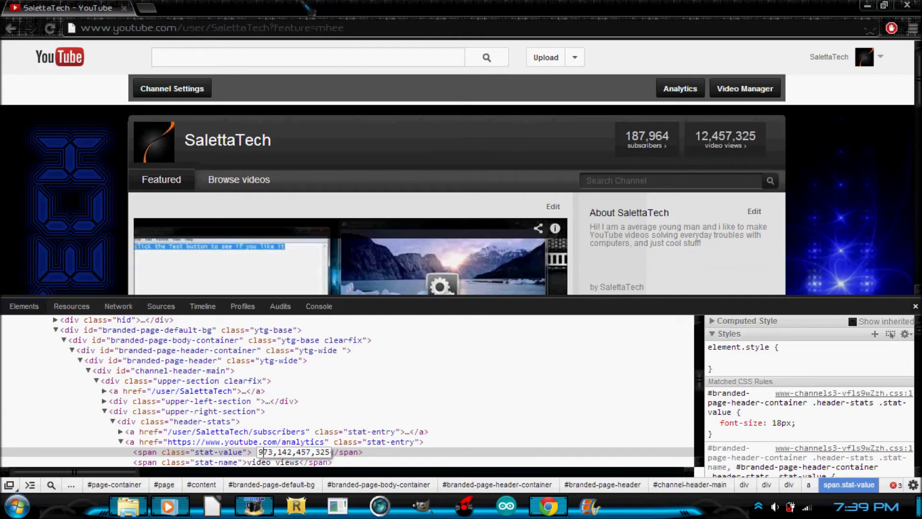
{"action": "key", "text": "Home"}
{"action": "type", "text": ",13"}
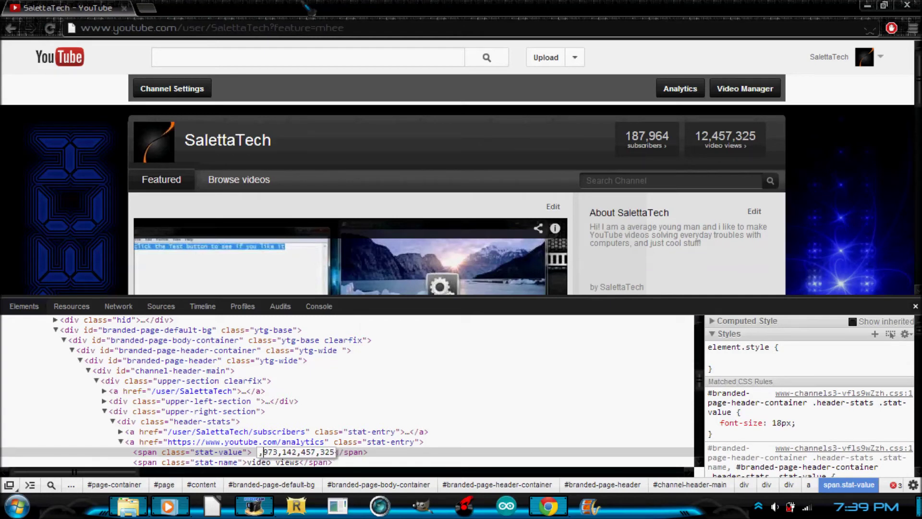
{"action": "key", "text": "BackSpace"}
{"action": "key", "text": "BackSpace"}
{"action": "key", "text": "BackSpace"}
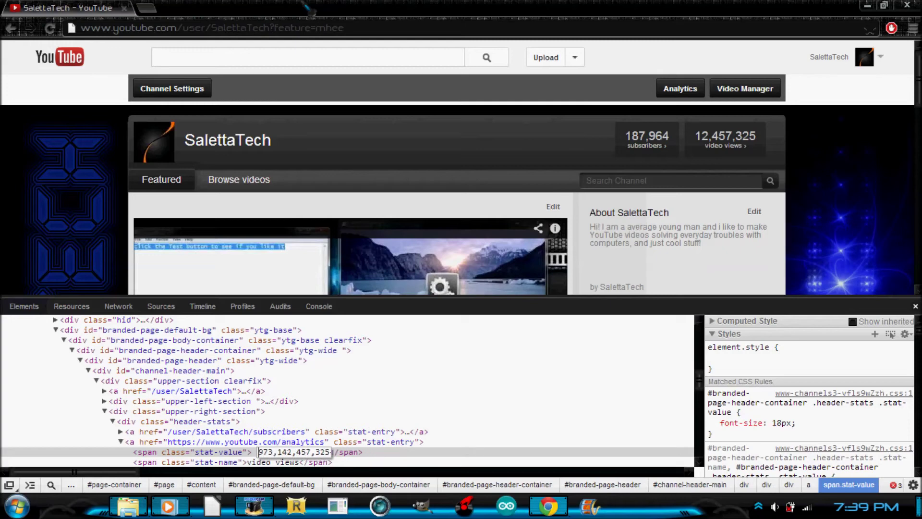
{"action": "type", "text": ","}
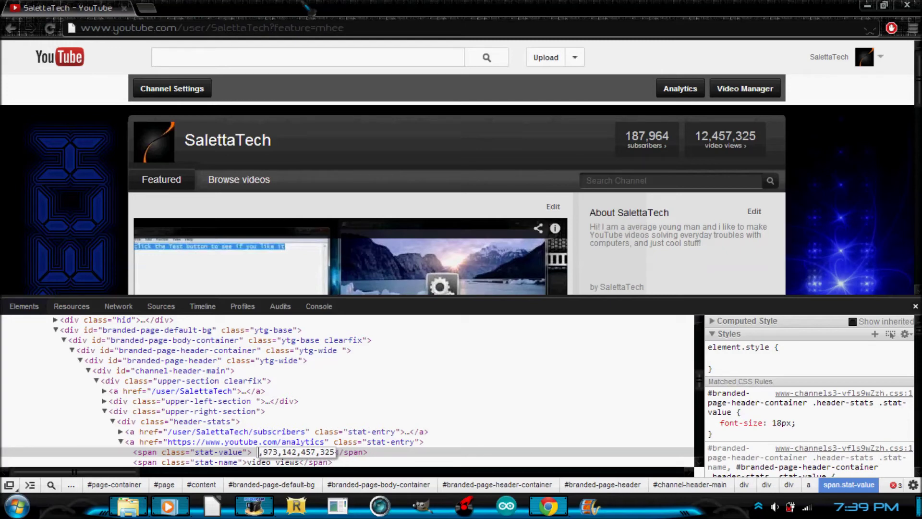
{"action": "type", "text": "13"}
{"action": "key", "text": "Return"}
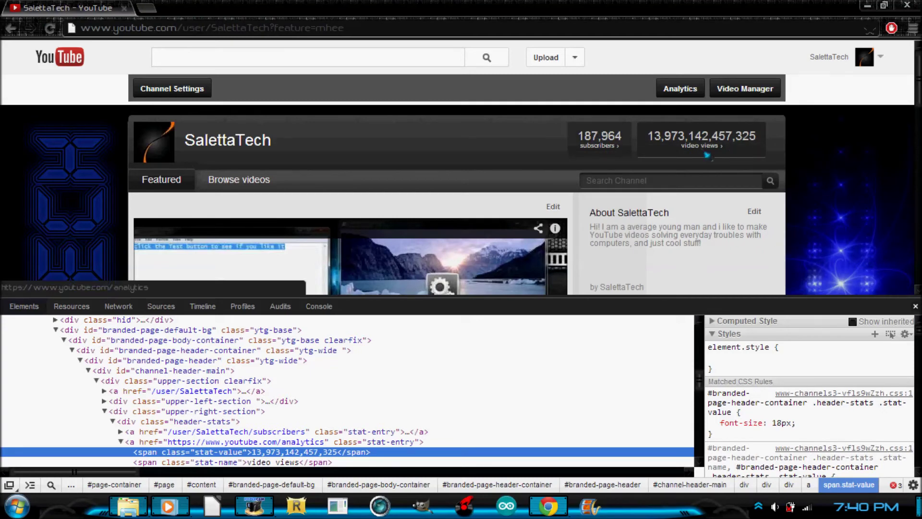
Close the developer tools and go back to the YouTube home page
{"action": "left_click", "coordinate": [915, 306]}
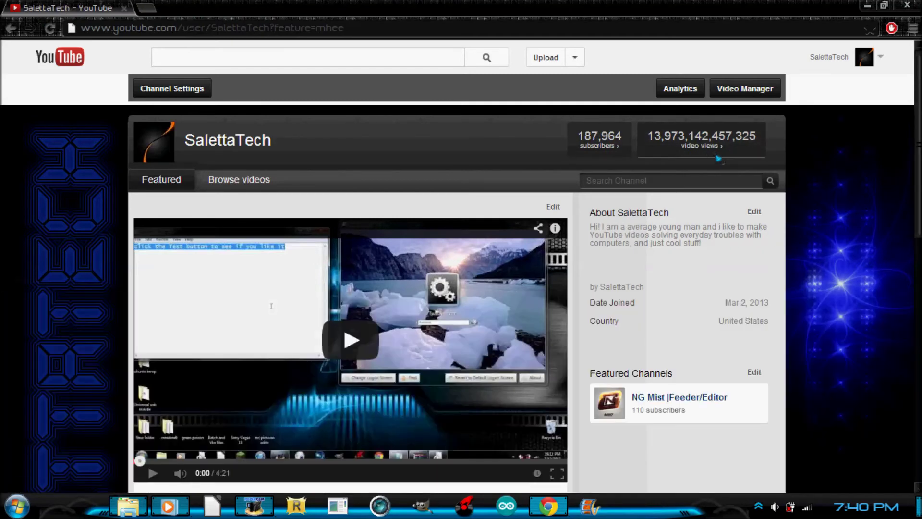
{"action": "key", "text": "BackSpace"}
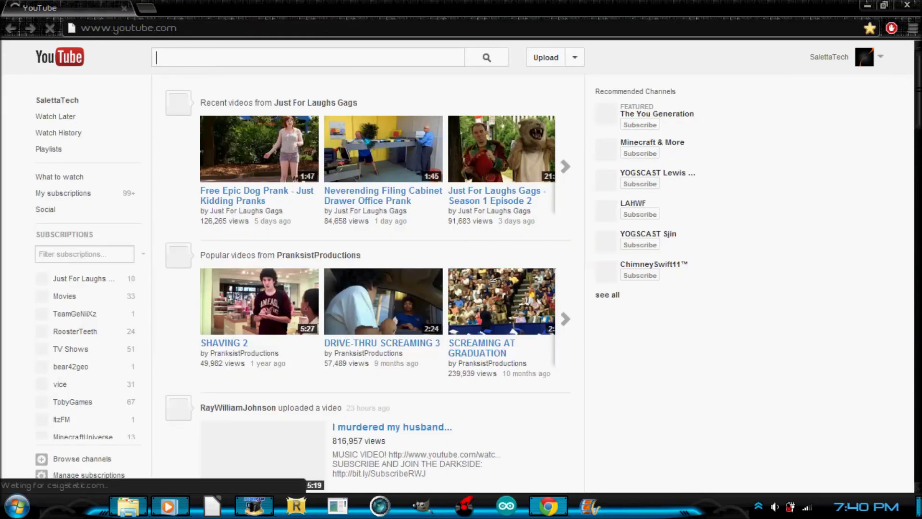
{"action": "right_click", "coordinate": [115, 137]}
{"action": "key", "text": "Escape"}
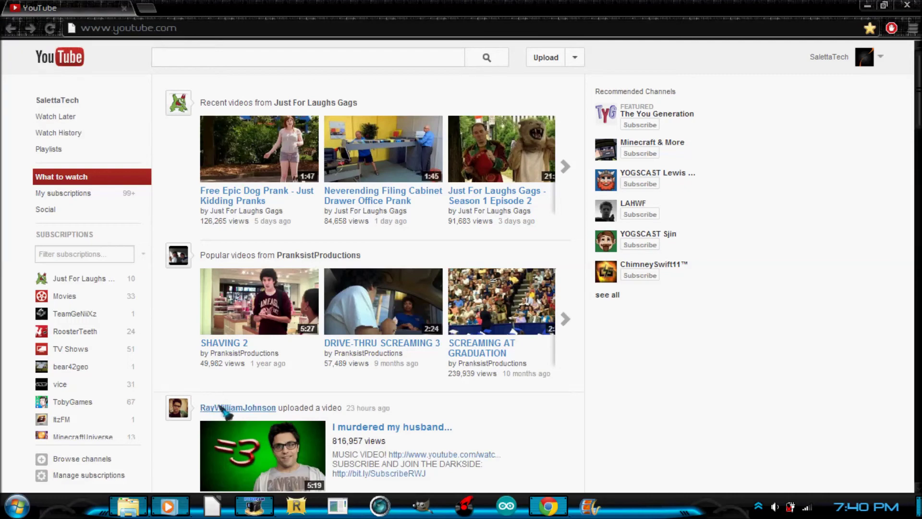
Open the NEW VIDEO EVERY TUESDAY channel page, then play and pause its featured video
{"action": "left_click", "coordinate": [222, 409]}
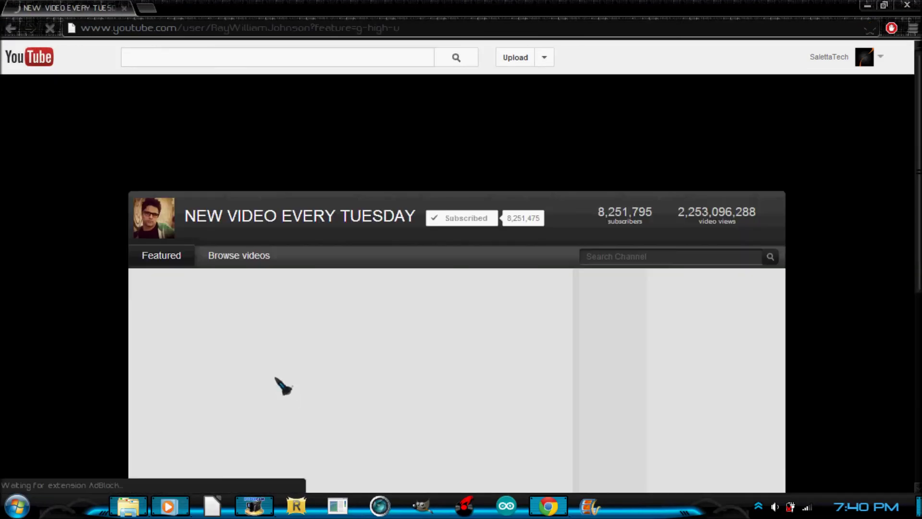
{"action": "scroll", "coordinate": [746, 226], "scroll_direction": "down", "scroll_amount": 1}
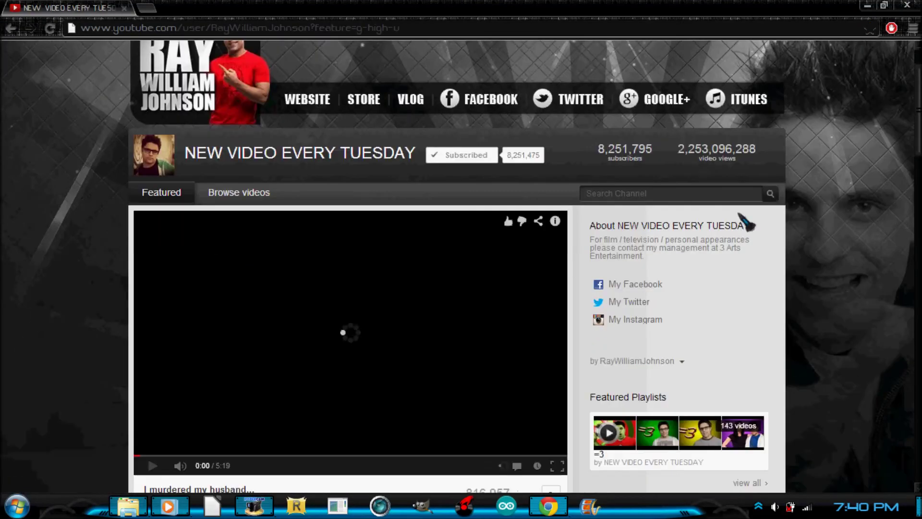
{"action": "left_click_drag", "start_coordinate": [707, 184], "coordinate": [625, 148]}
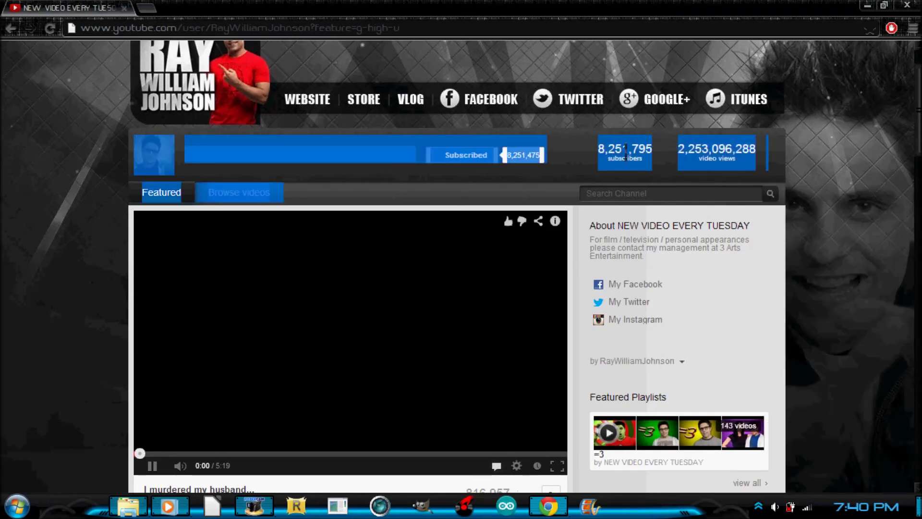
{"action": "left_click", "coordinate": [664, 179]}
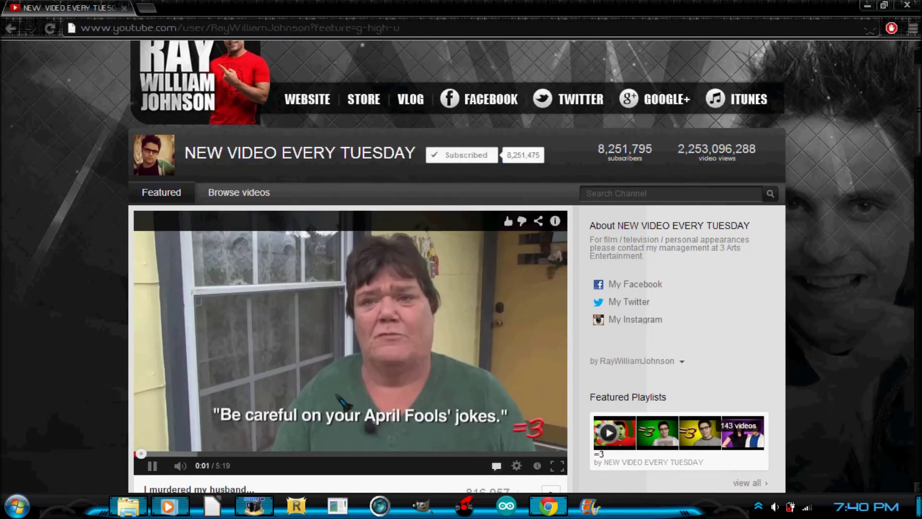
{"action": "left_click", "coordinate": [345, 376]}
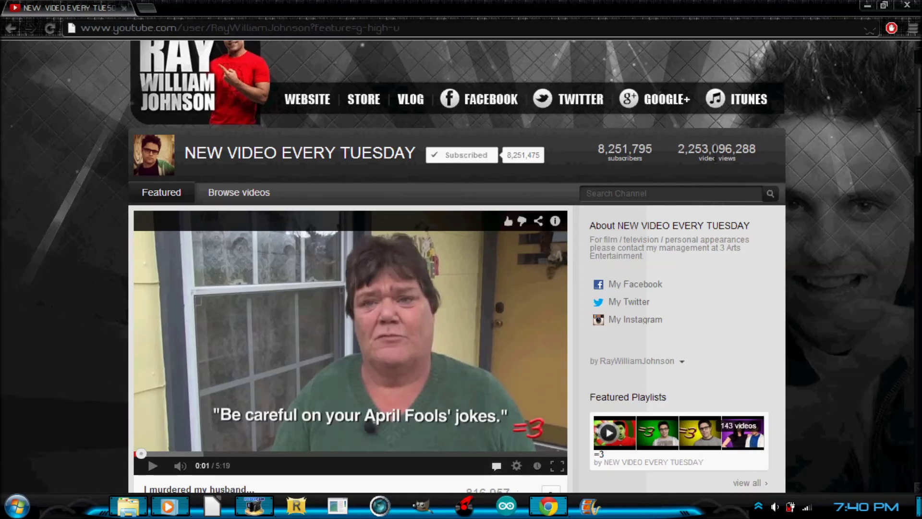
Inspect the video views stat and change 2,253,096,288 to 7
{"action": "right_click", "coordinate": [715, 152]}
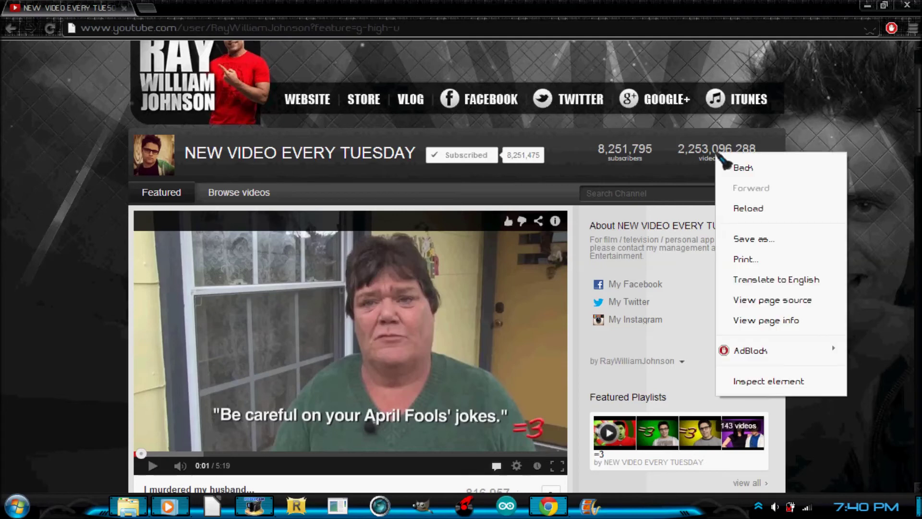
{"action": "left_click", "coordinate": [768, 381]}
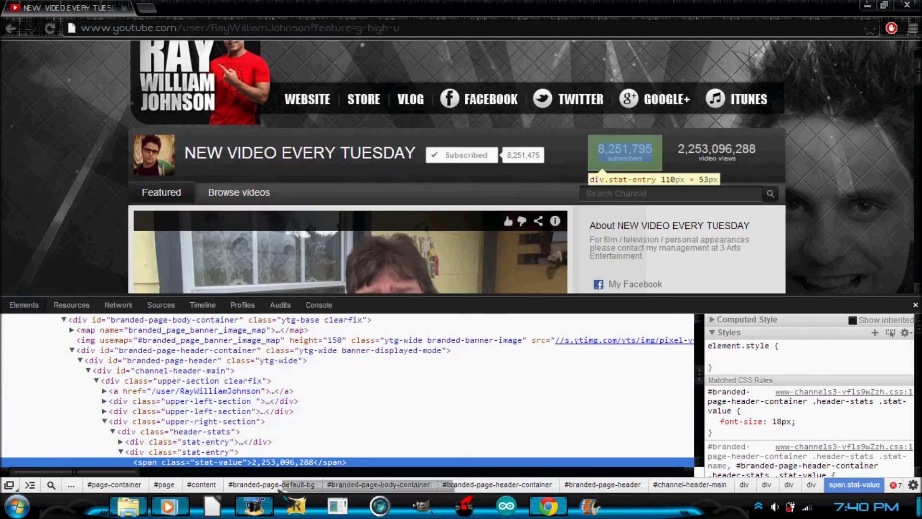
{"action": "scroll", "coordinate": [288, 403], "scroll_direction": "down", "scroll_amount": 2}
{"action": "double_click", "coordinate": [274, 399]}
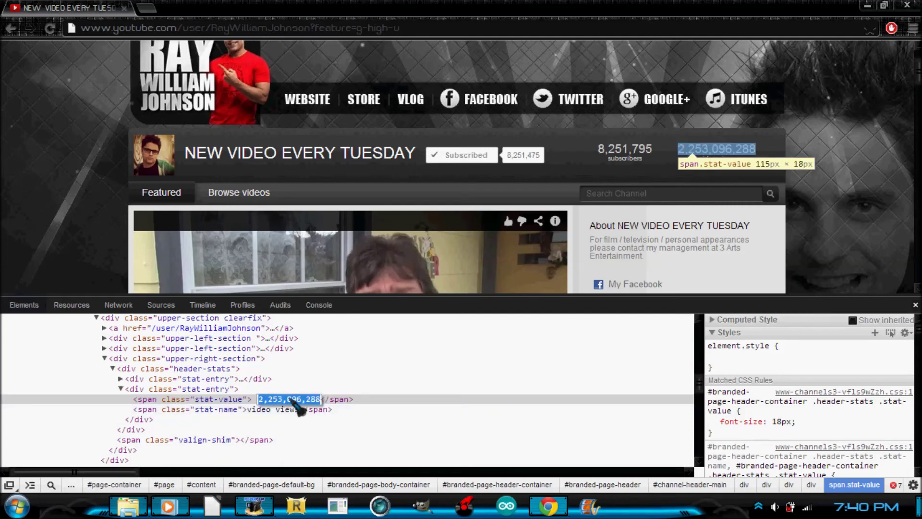
{"action": "type", "text": "7"}
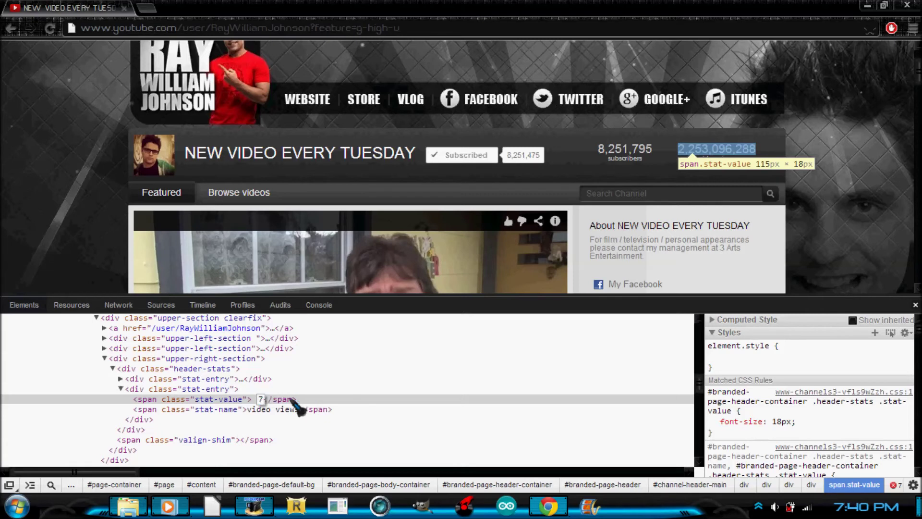
{"action": "left_click", "coordinate": [298, 419]}
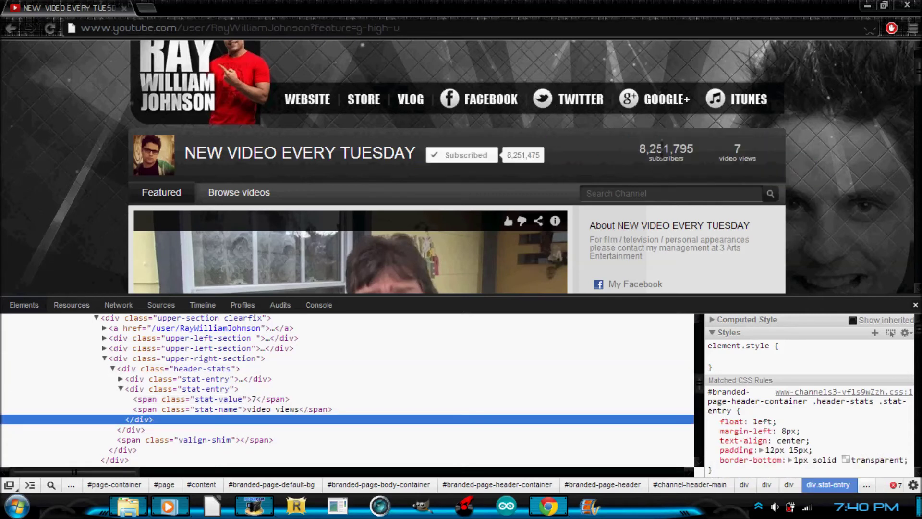
{"action": "right_click", "coordinate": [670, 150]}
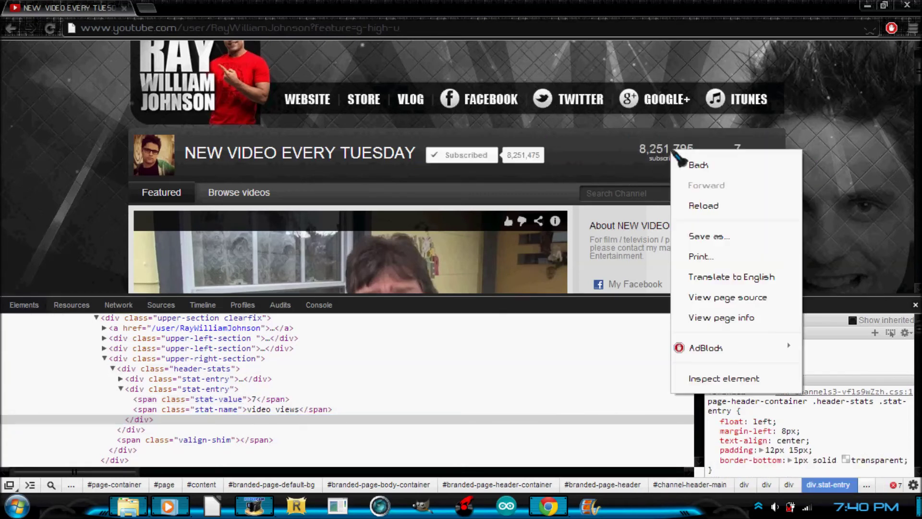
Change the header subscriber count from 8,251,795 to 1 and close DevTools
{"action": "left_click", "coordinate": [722, 375]}
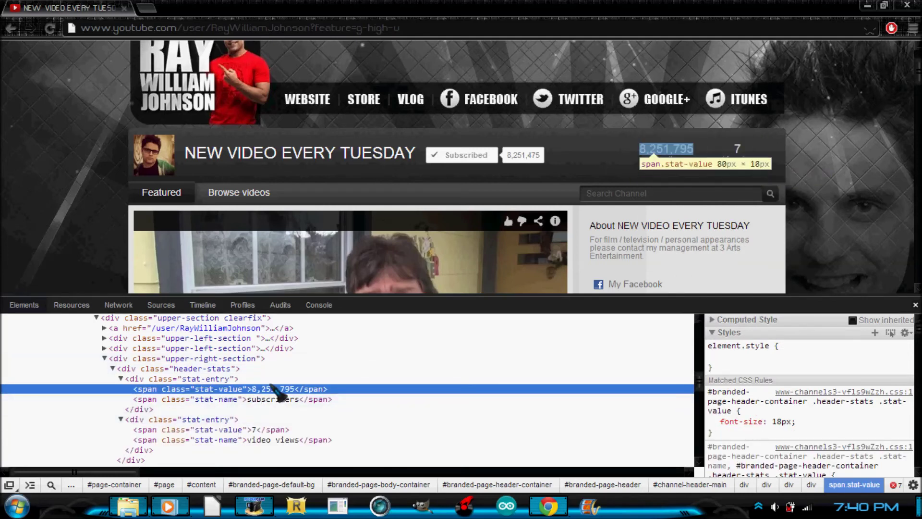
{"action": "double_click", "coordinate": [275, 389]}
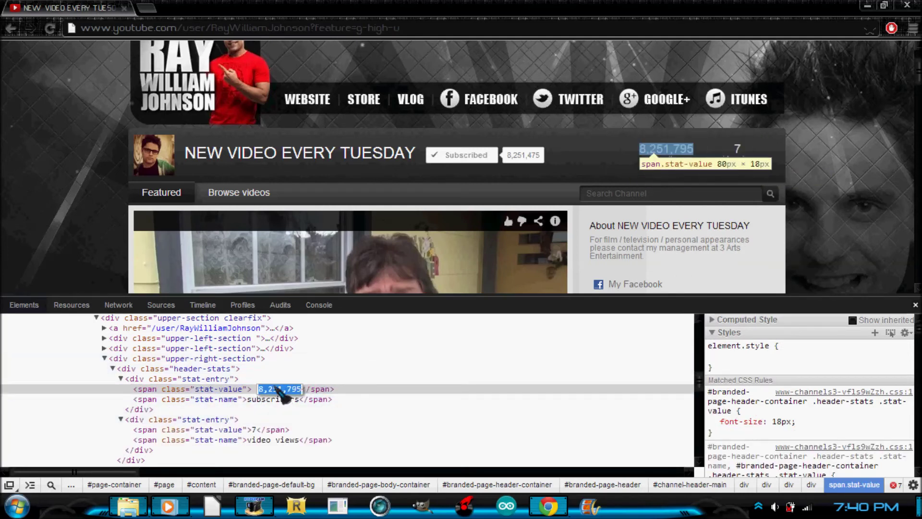
{"action": "type", "text": "1"}
{"action": "key", "text": "Return"}
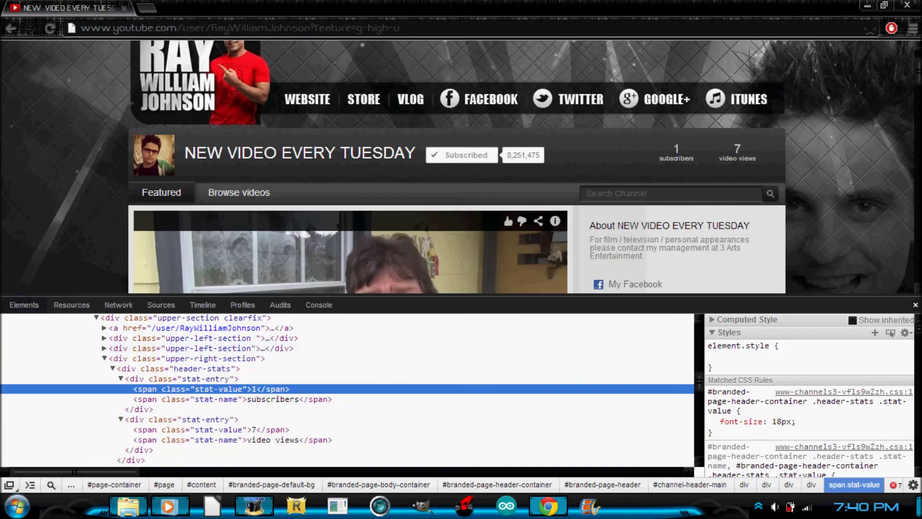
{"action": "left_click", "coordinate": [916, 305]}
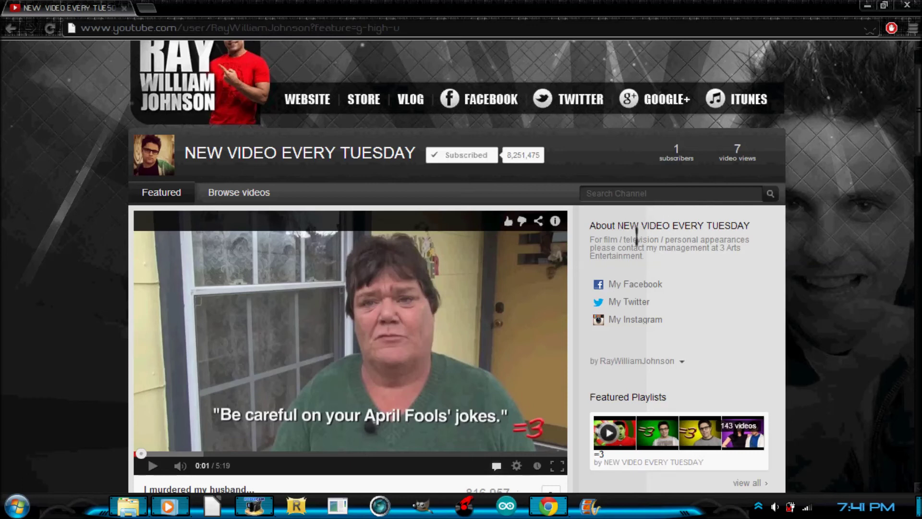
Change the subscription count from 8,251,475 to 1, close DevTools, and review the page
{"action": "right_click", "coordinate": [511, 156]}
{"action": "left_click", "coordinate": [580, 383]}
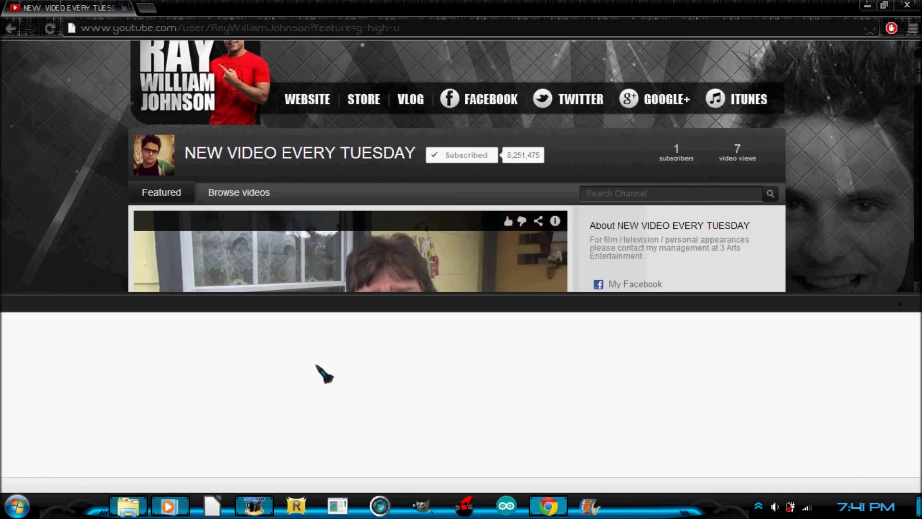
{"action": "scroll", "coordinate": [321, 454], "scroll_direction": "down", "scroll_amount": 2}
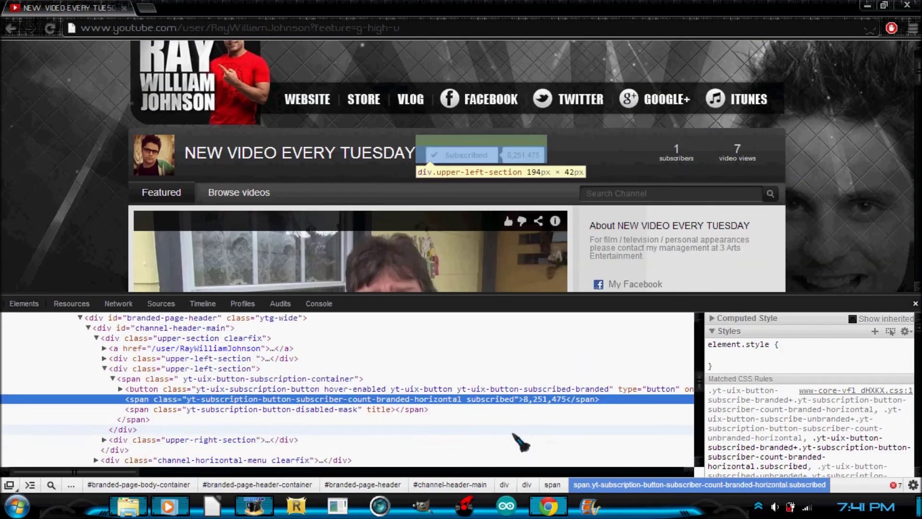
{"action": "double_click", "coordinate": [547, 399]}
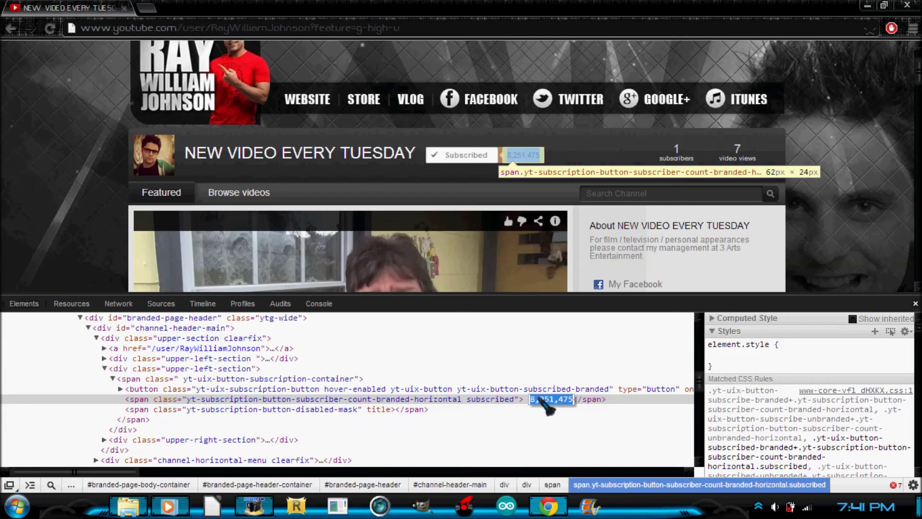
{"action": "type", "text": "1"}
{"action": "key", "text": "Return"}
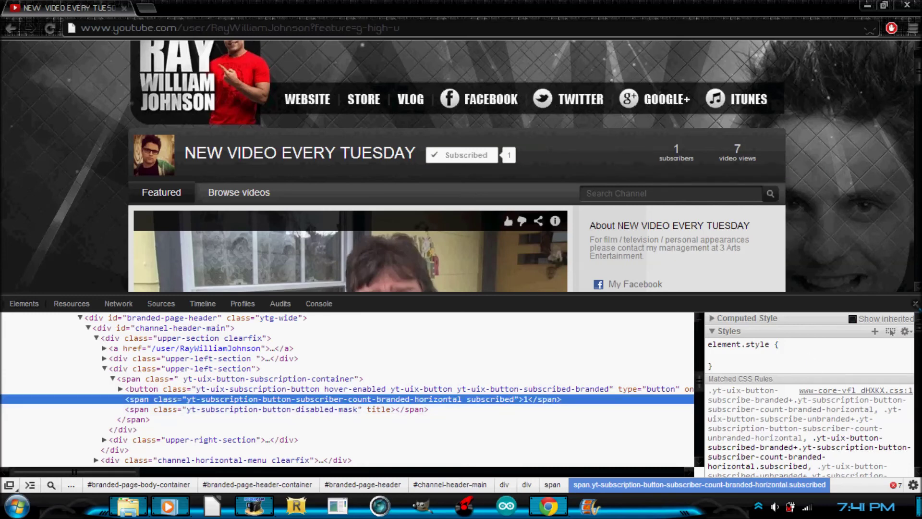
{"action": "key", "text": "F12"}
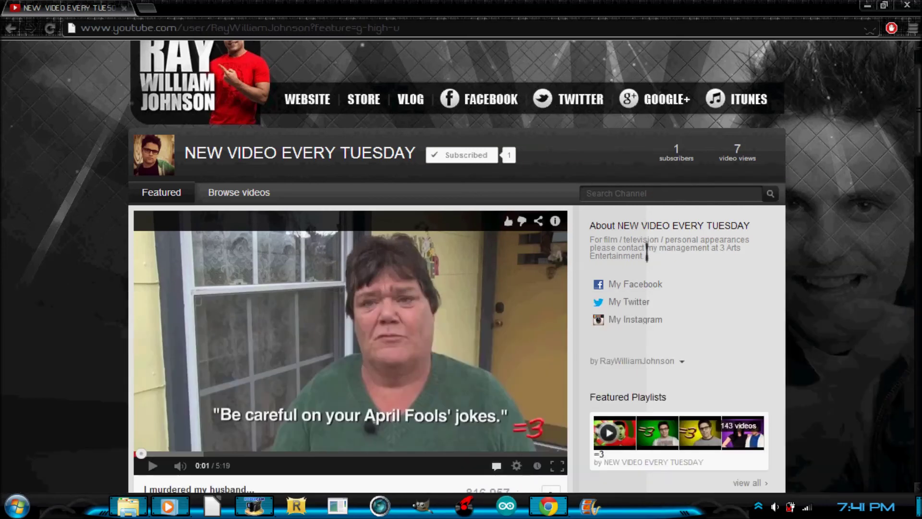
{"action": "scroll", "coordinate": [496, 459], "scroll_direction": "up", "scroll_amount": 2}
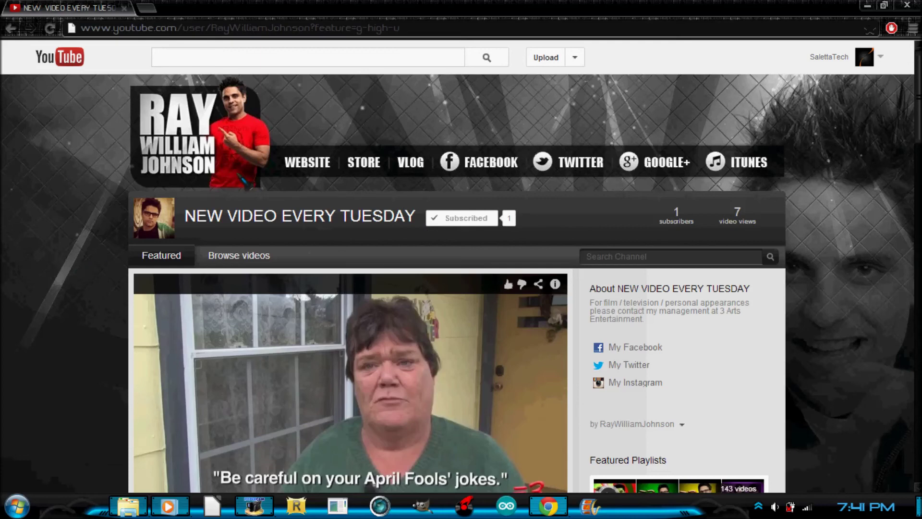
{"action": "scroll", "coordinate": [833, 240], "scroll_direction": "down", "scroll_amount": 15}
{"action": "scroll", "coordinate": [833, 233], "scroll_direction": "up", "scroll_amount": 15}
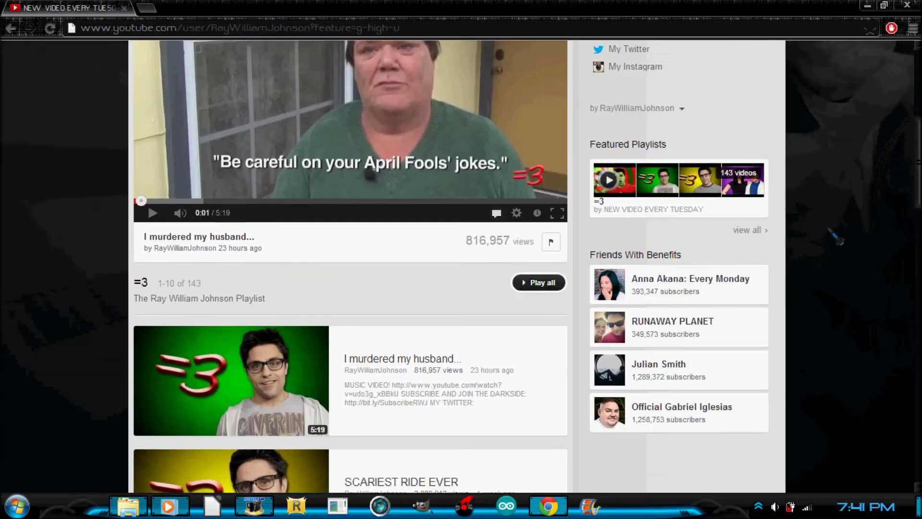
Load the Google homepage in a new tab and inspect its Images link
{"action": "left_click", "coordinate": [146, 7]}
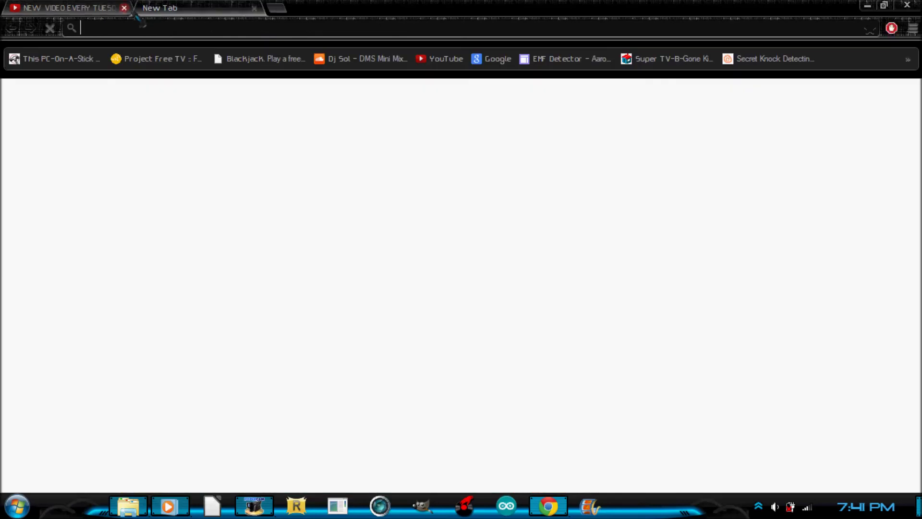
{"action": "left_click", "coordinate": [492, 58]}
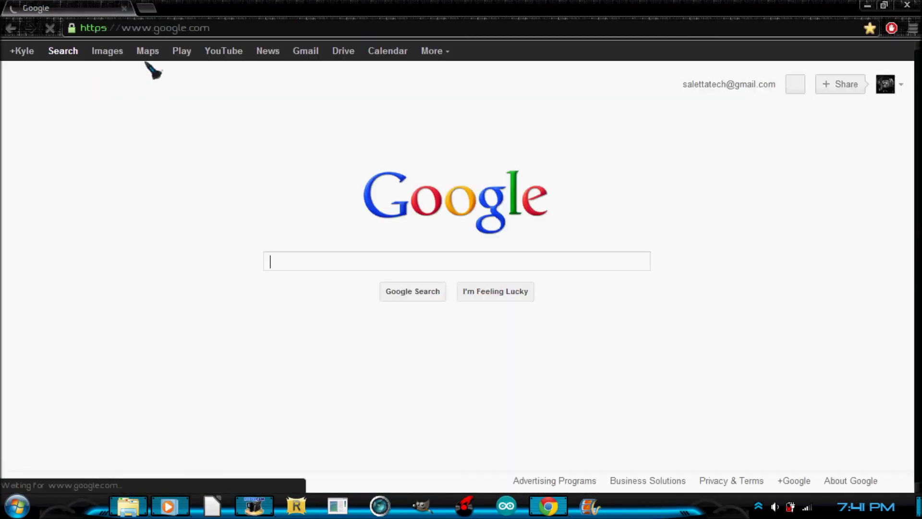
{"action": "right_click", "coordinate": [114, 53]}
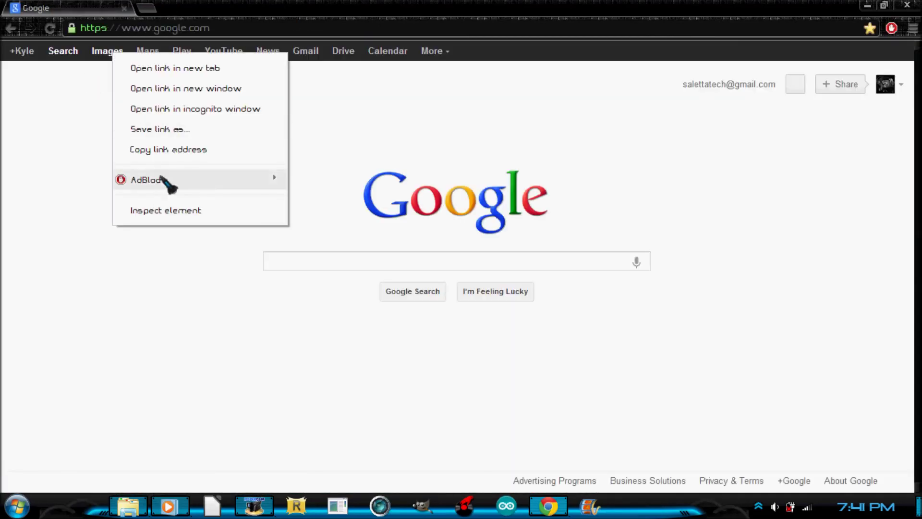
{"action": "left_click", "coordinate": [181, 211]}
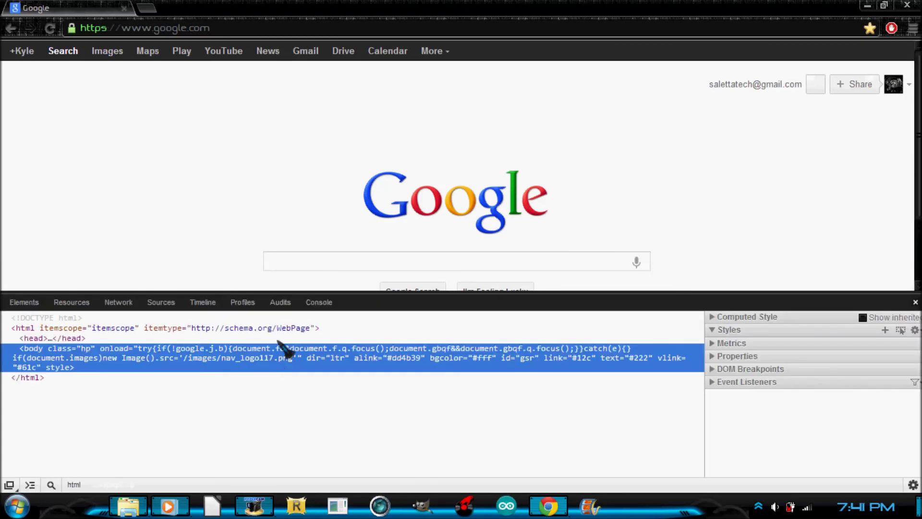
{"action": "scroll", "coordinate": [226, 413], "scroll_direction": "down", "scroll_amount": 4}
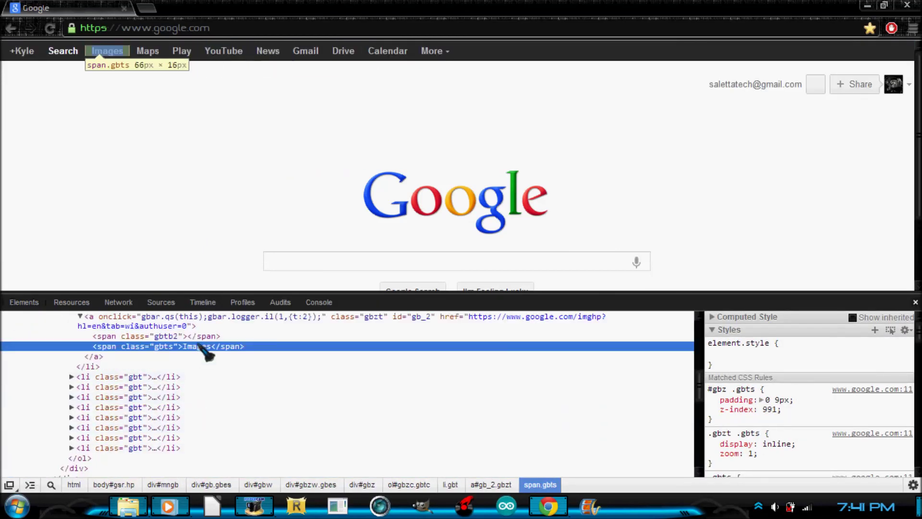
Rename the Images link to 'Meet local singles', close DevTools, then reload to restore it
{"action": "double_click", "coordinate": [202, 346]}
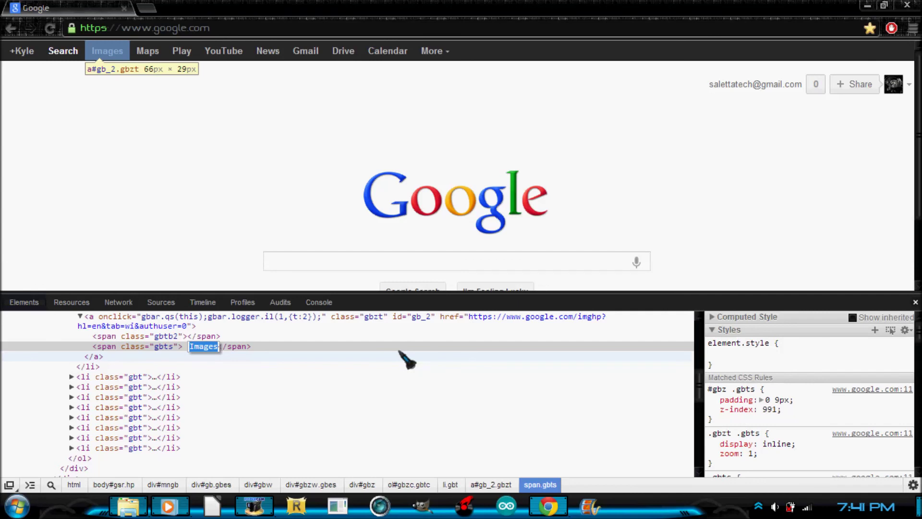
{"action": "type", "text": "M"}
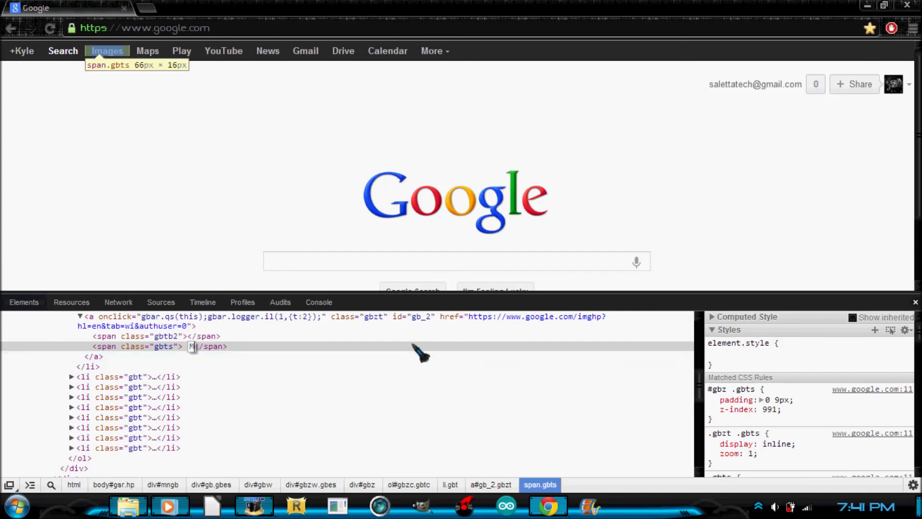
{"action": "type", "text": "eet"}
{"action": "type", "text": "w"}
{"action": "key", "text": "BackSpace"}
{"action": "key", "text": "BackSpace"}
{"action": "key", "text": "BackSpace"}
{"action": "key", "text": "BackSpace"}
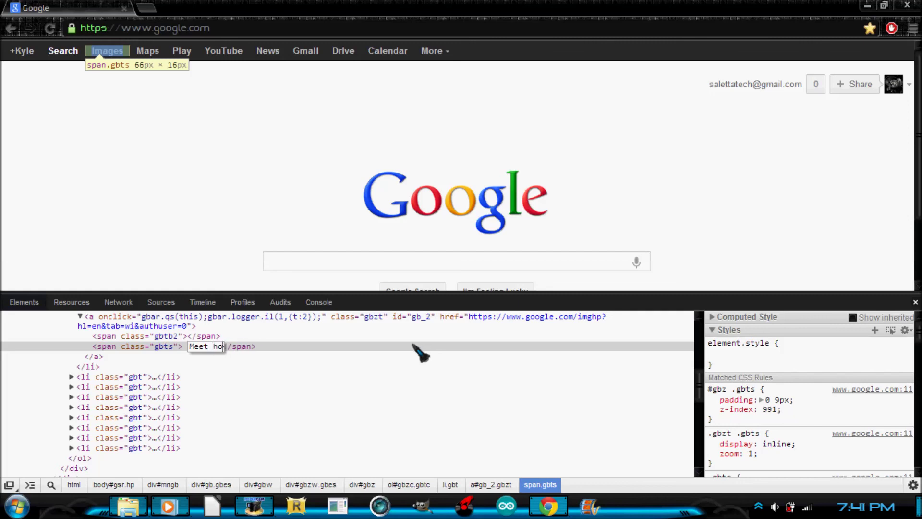
{"action": "type", "text": "1ocal"}
{"action": "type", "text": " singles"}
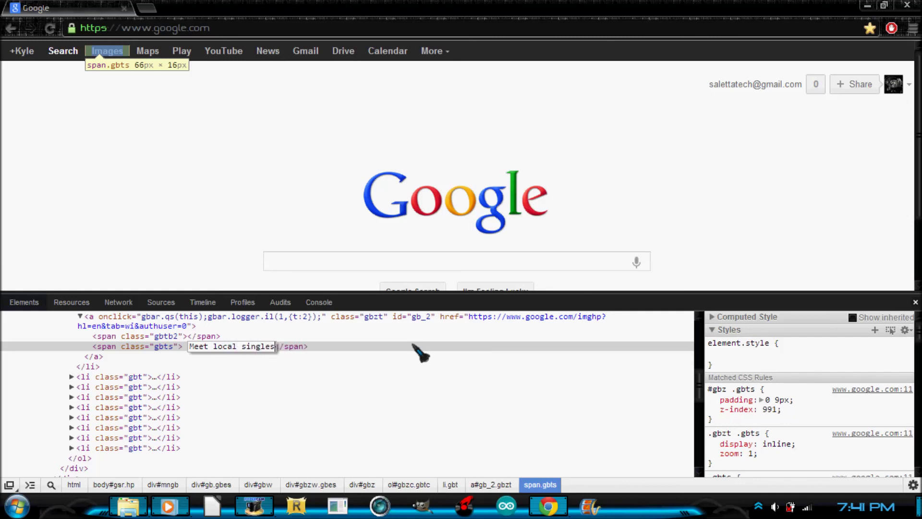
{"action": "key", "text": "Return"}
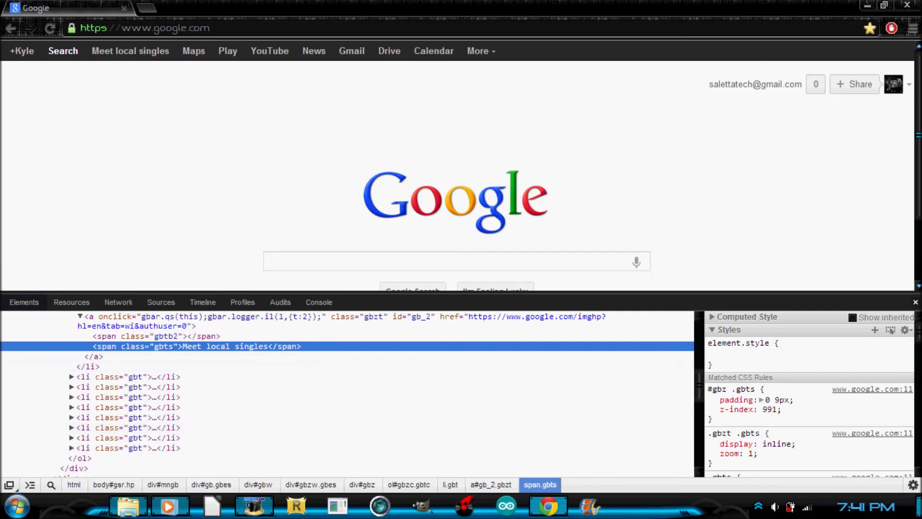
{"action": "key", "text": "F12"}
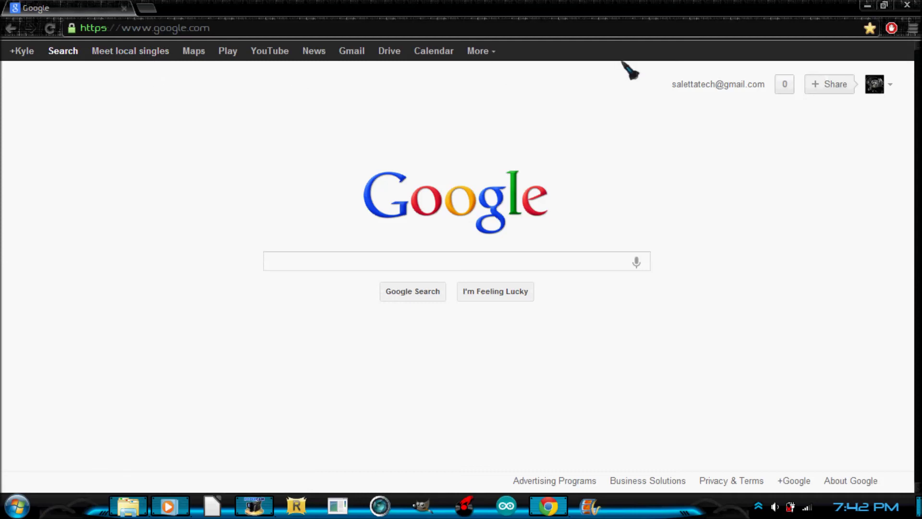
{"action": "left_click", "coordinate": [49, 27]}
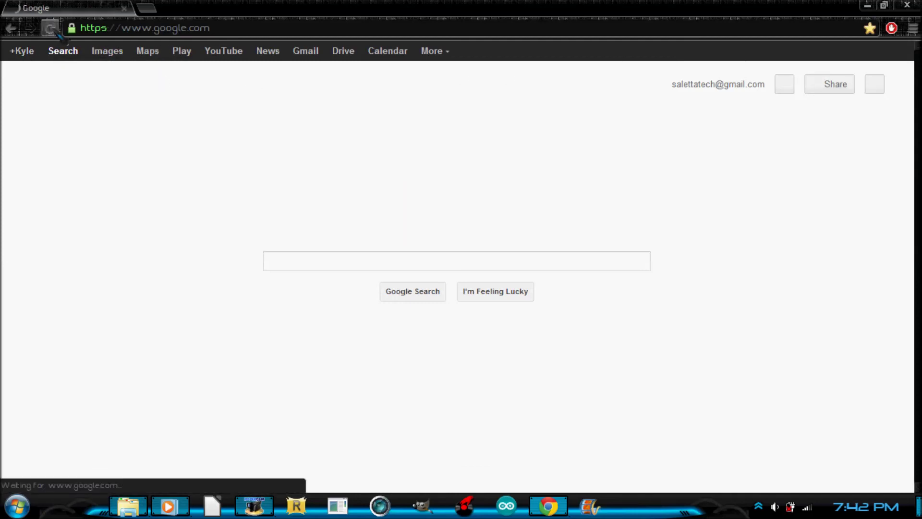